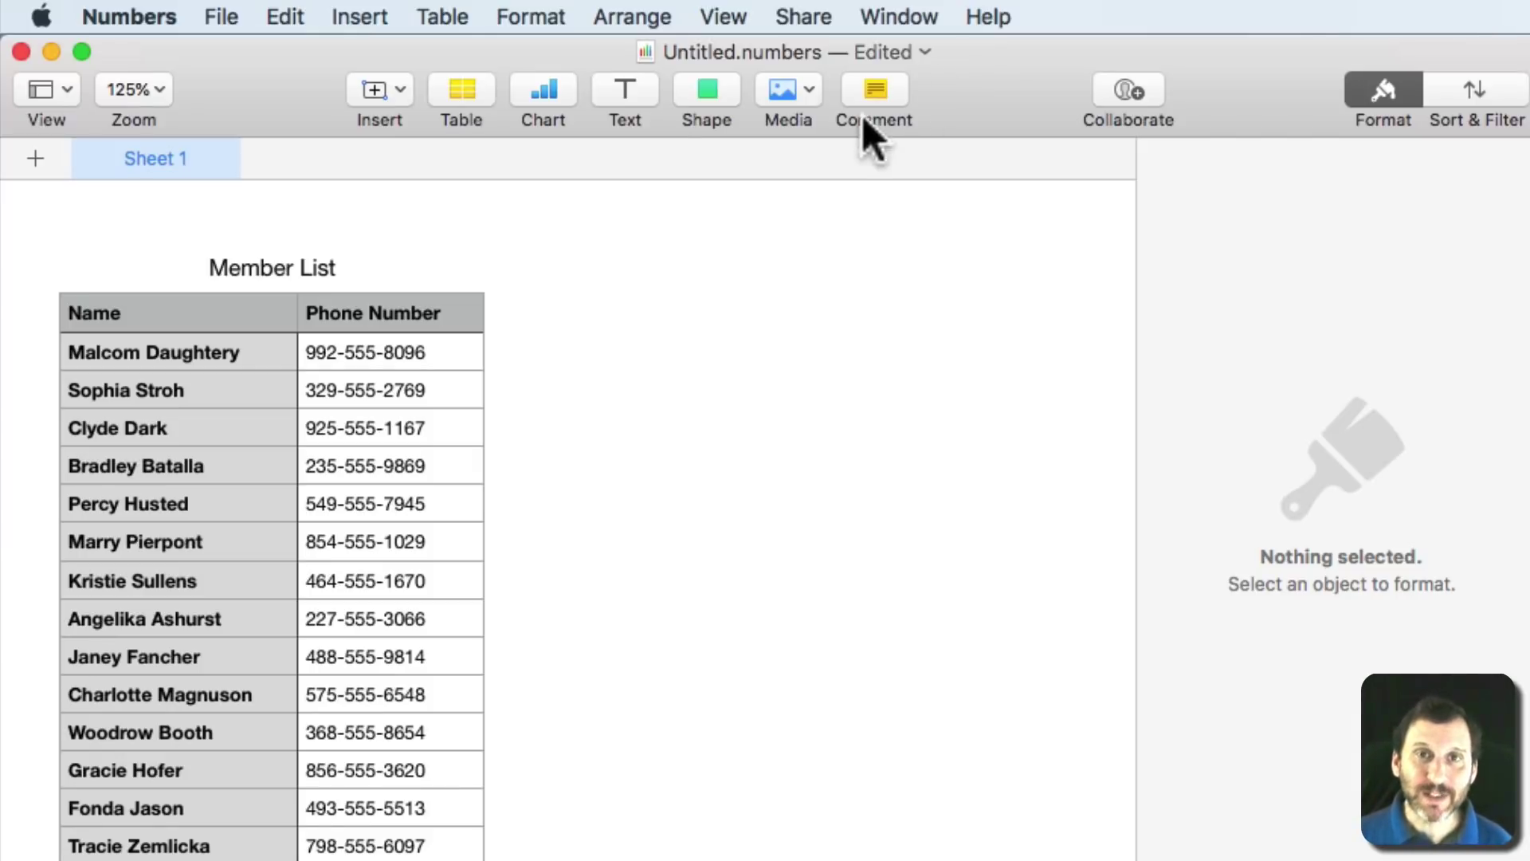
left_click(37, 10)
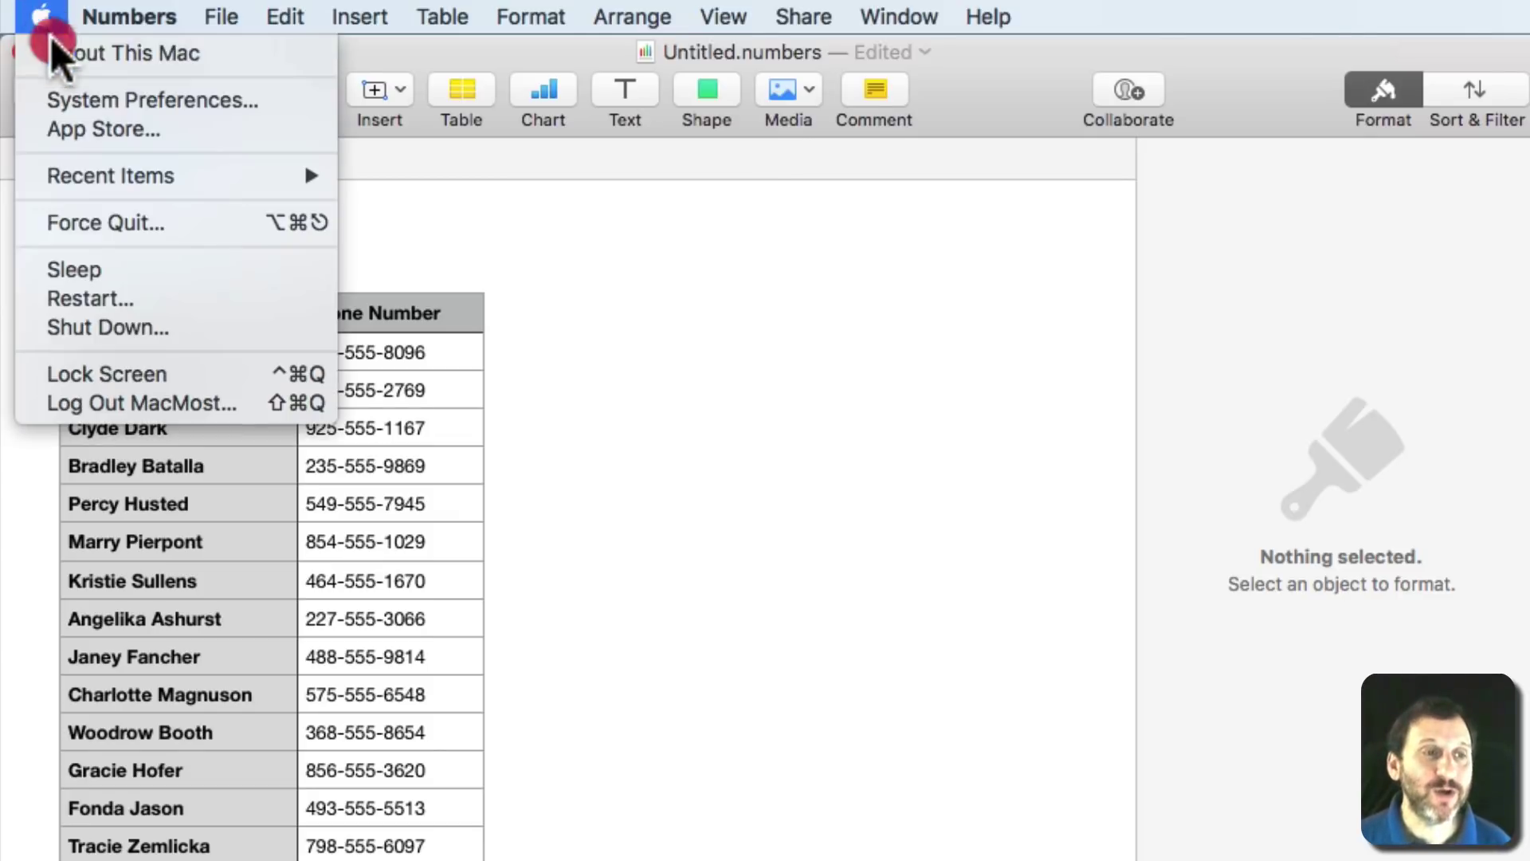
left_click(70, 95)
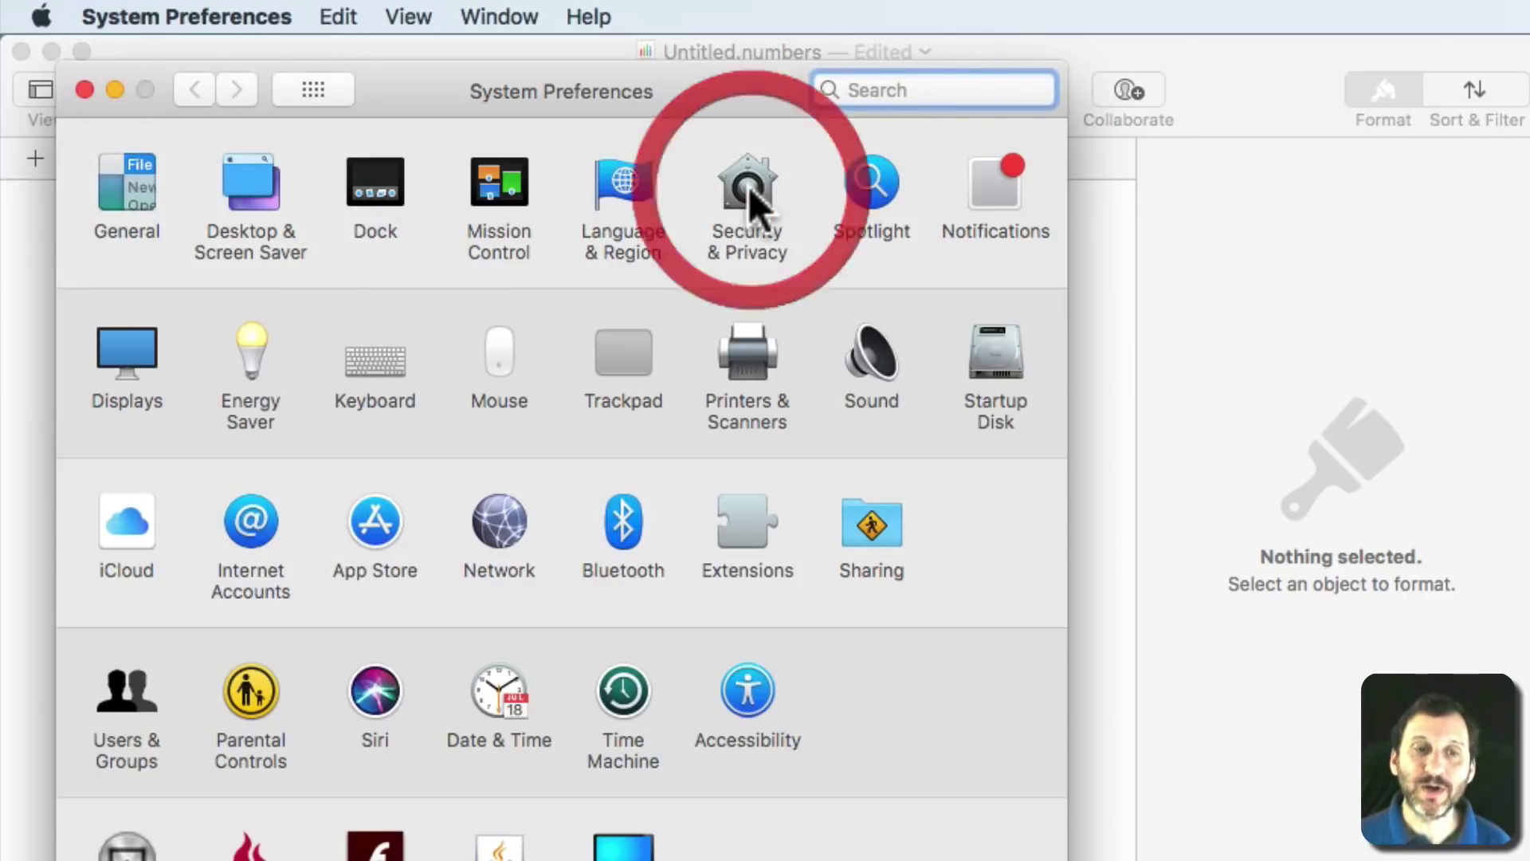
left_click(749, 185)
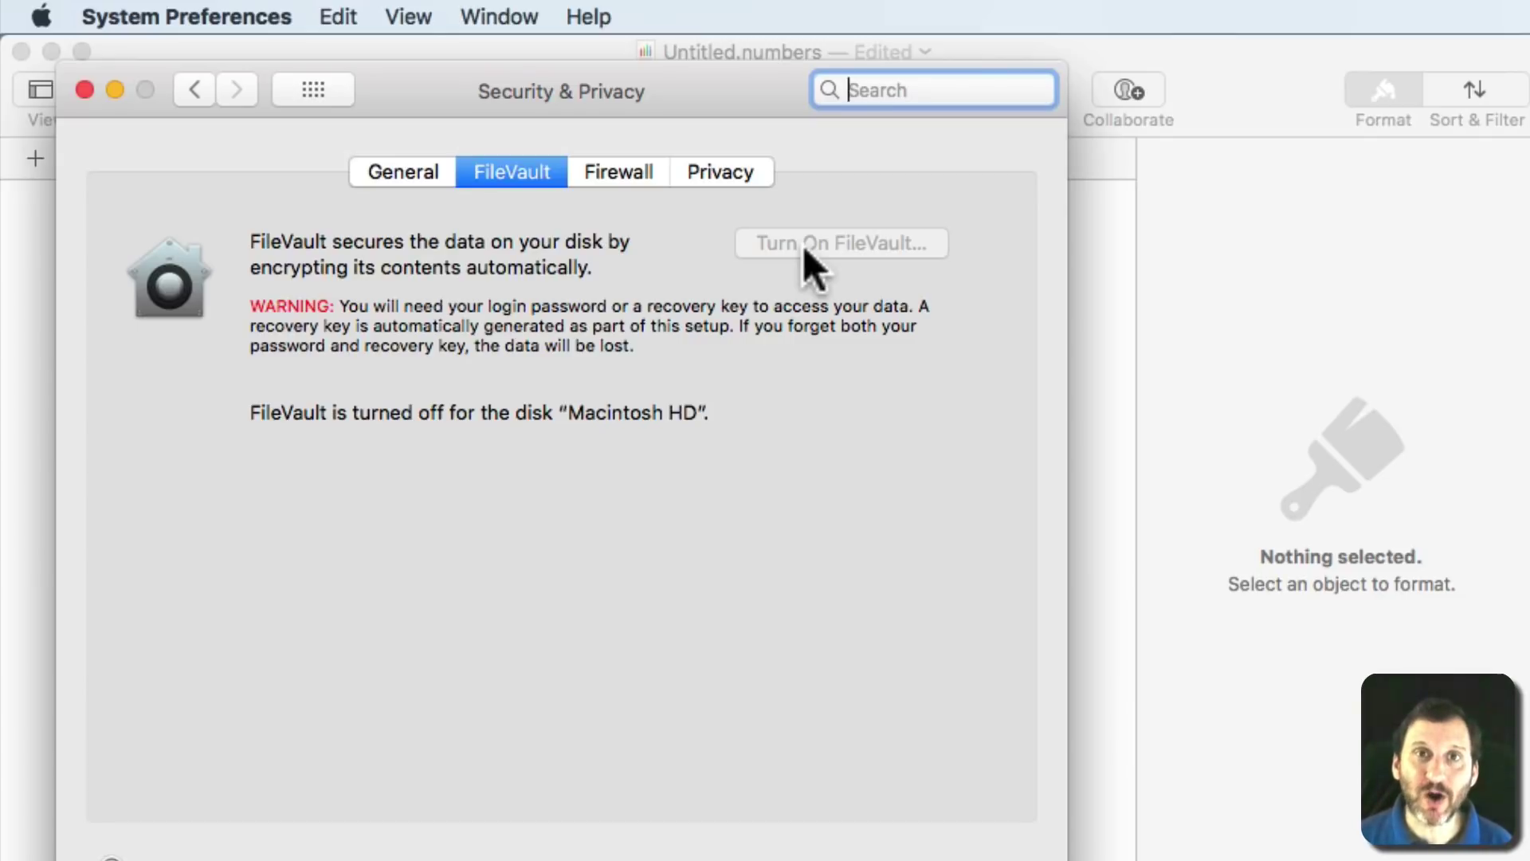
left_click(86, 89)
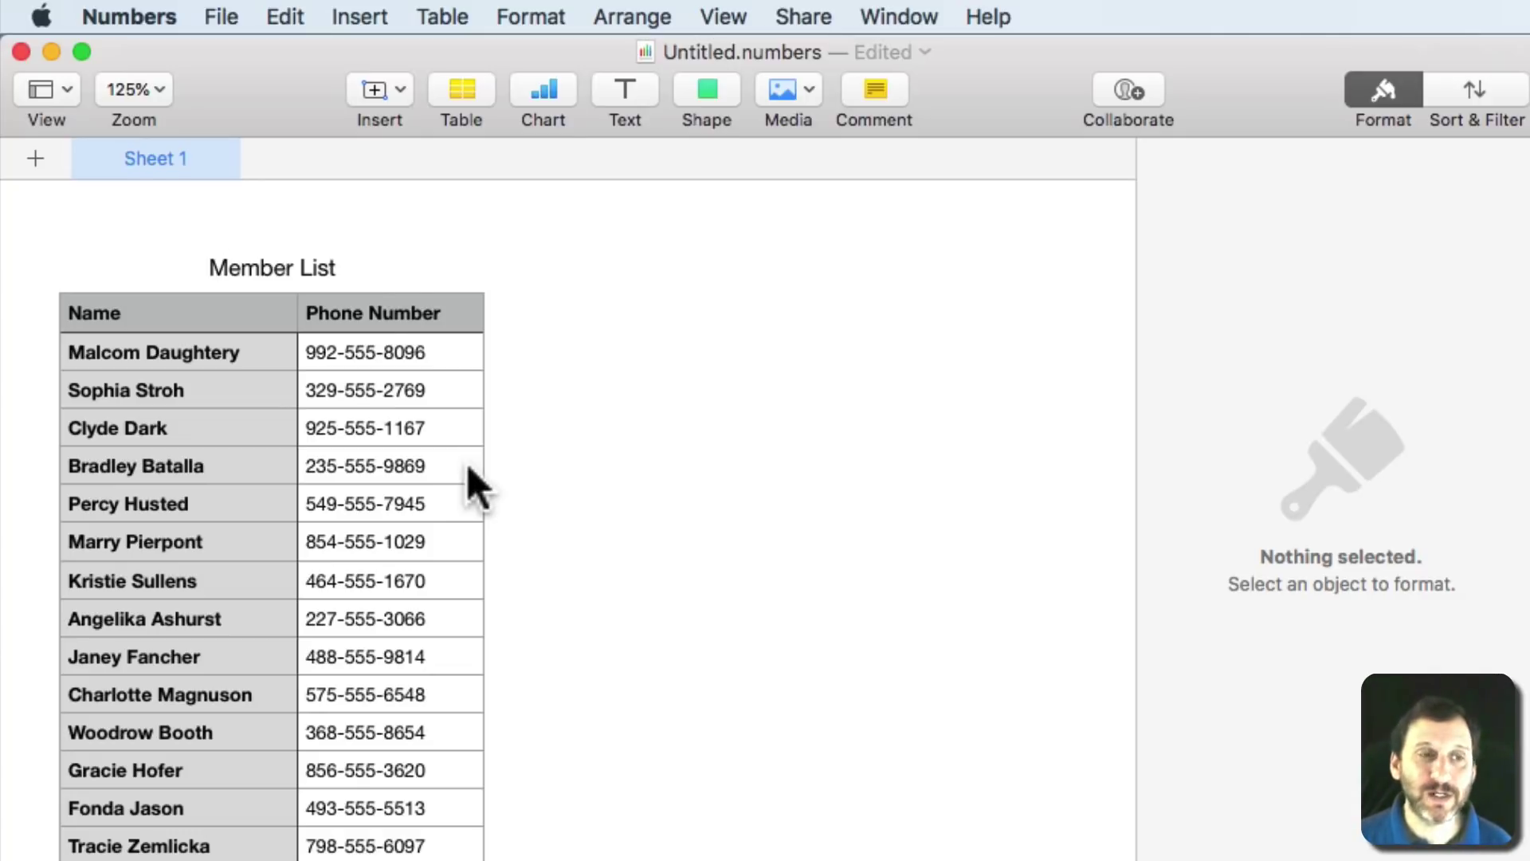
Start Set Password for the spreadsheet, typing the new password and verifying it, hint left empty.
left_click(222, 14)
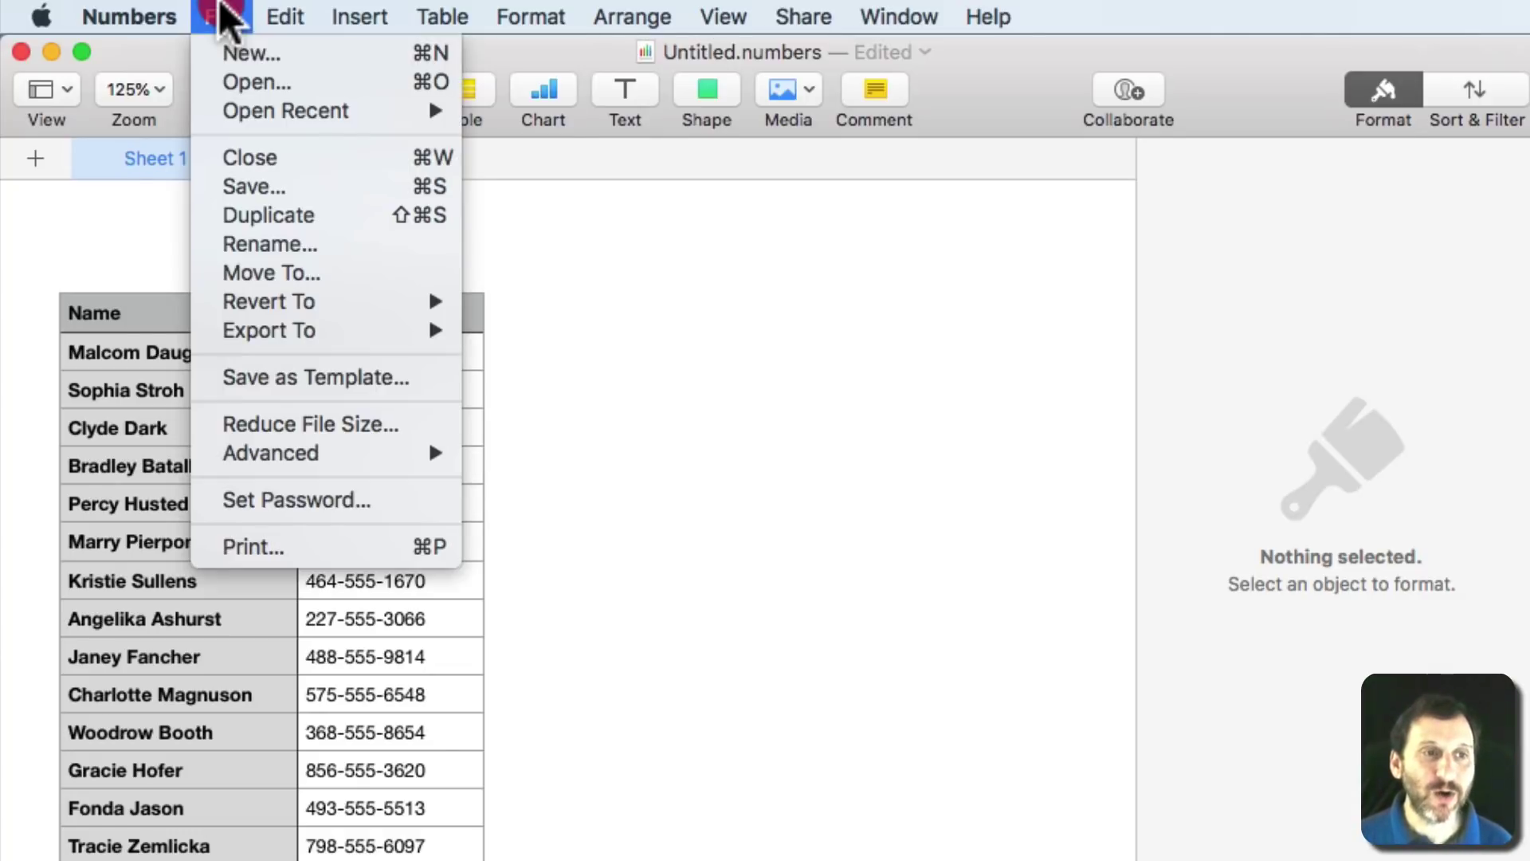
left_click(348, 510)
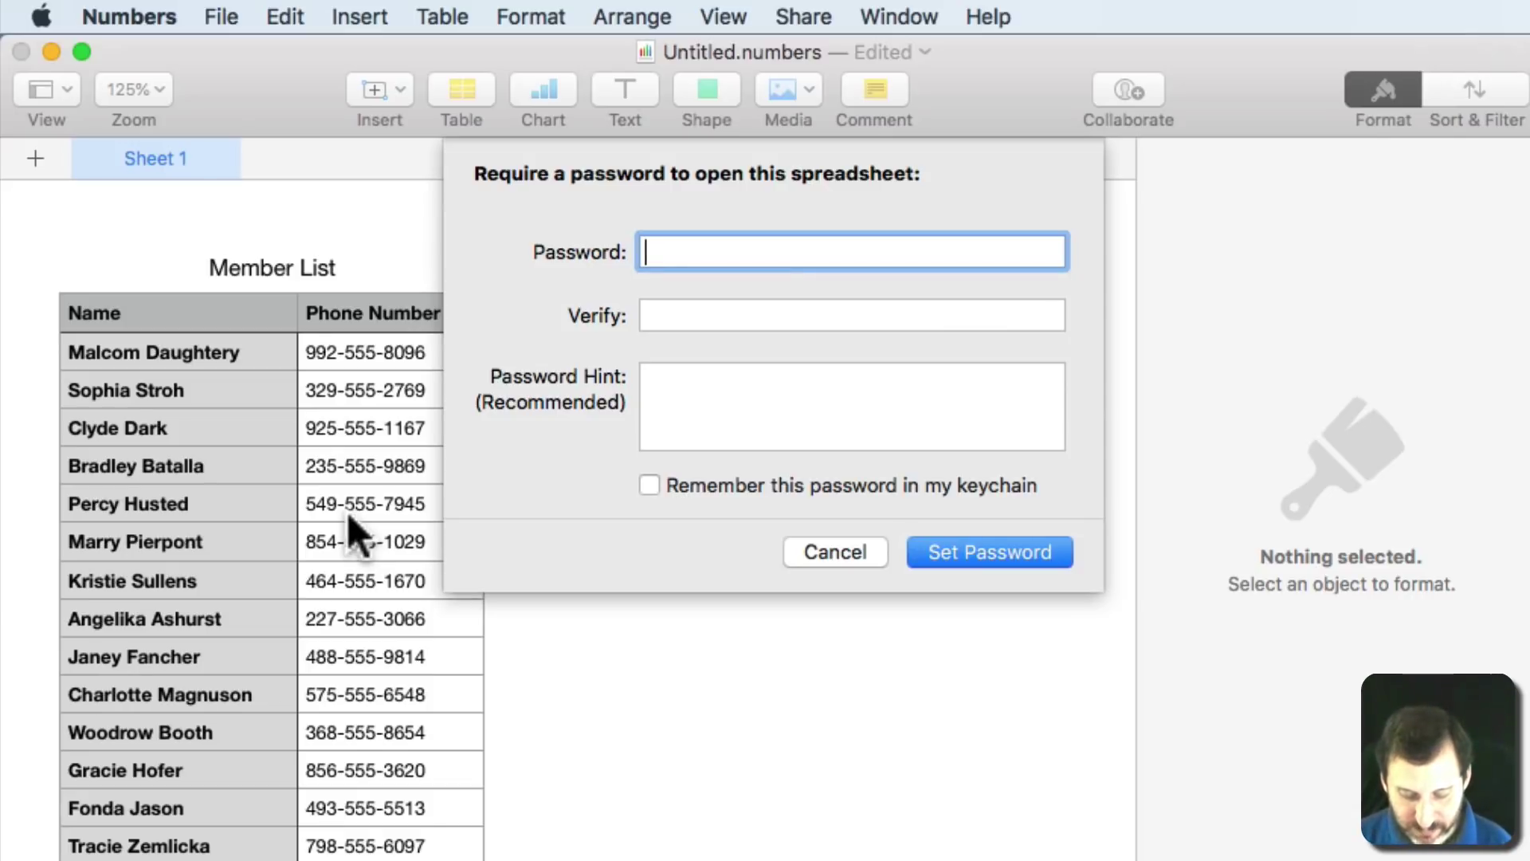
type("test")
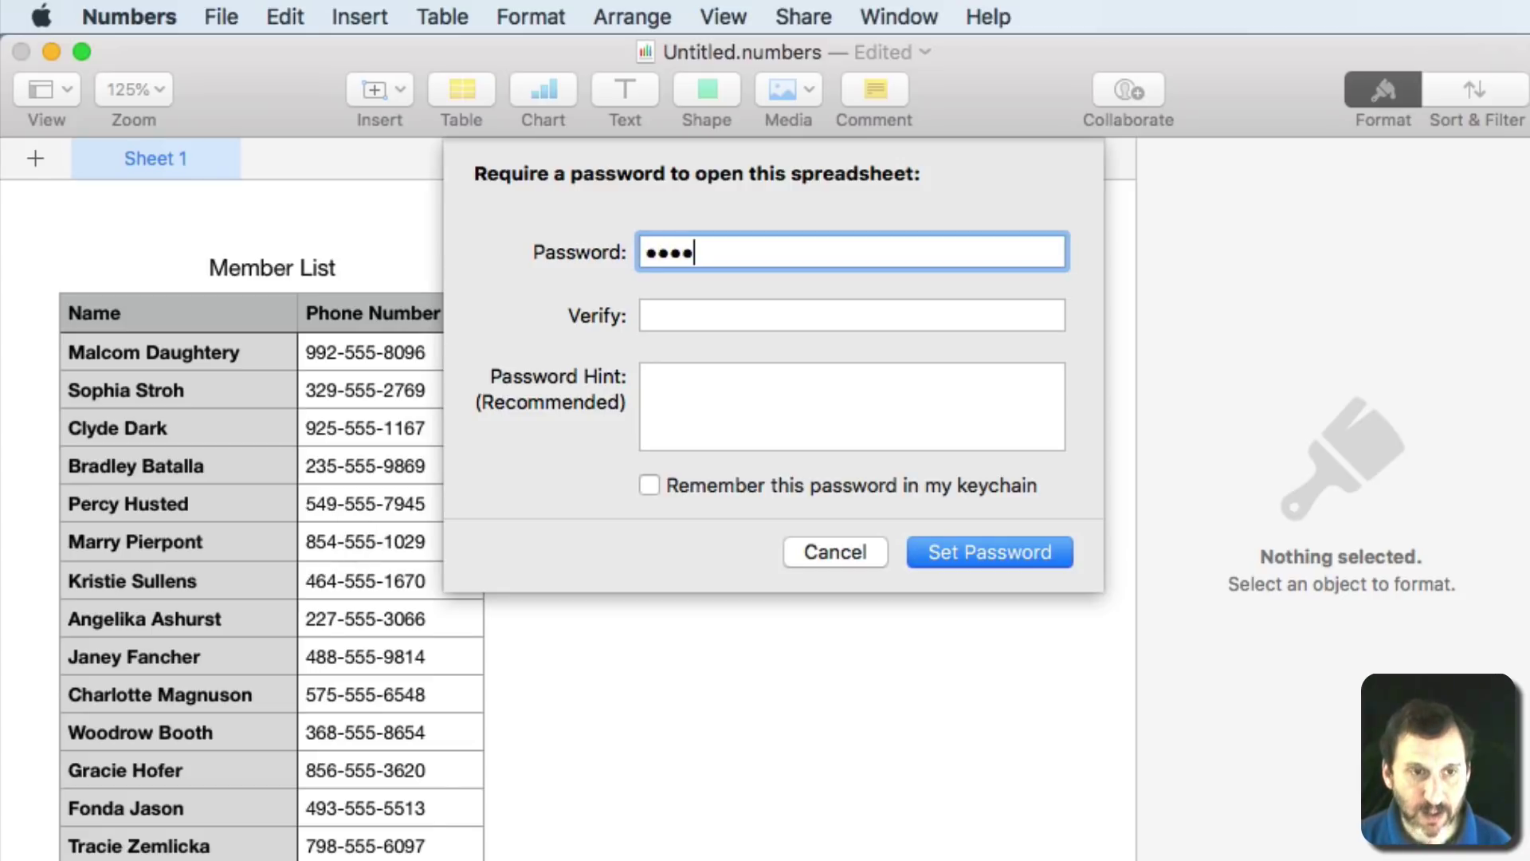
type("1234")
key("Tab")
type("tes")
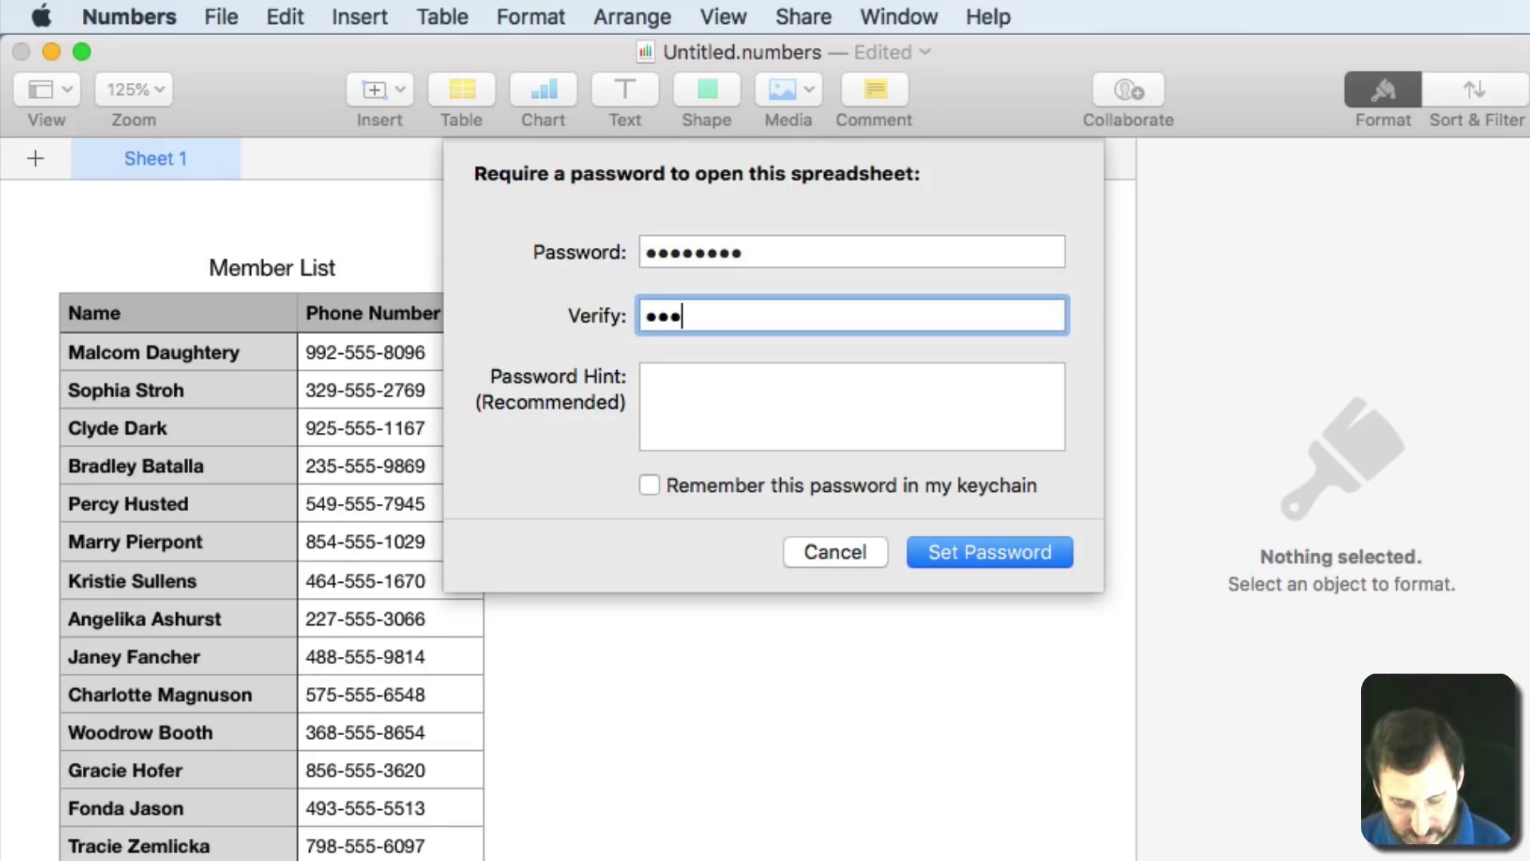
type("t1234")
left_click(722, 430)
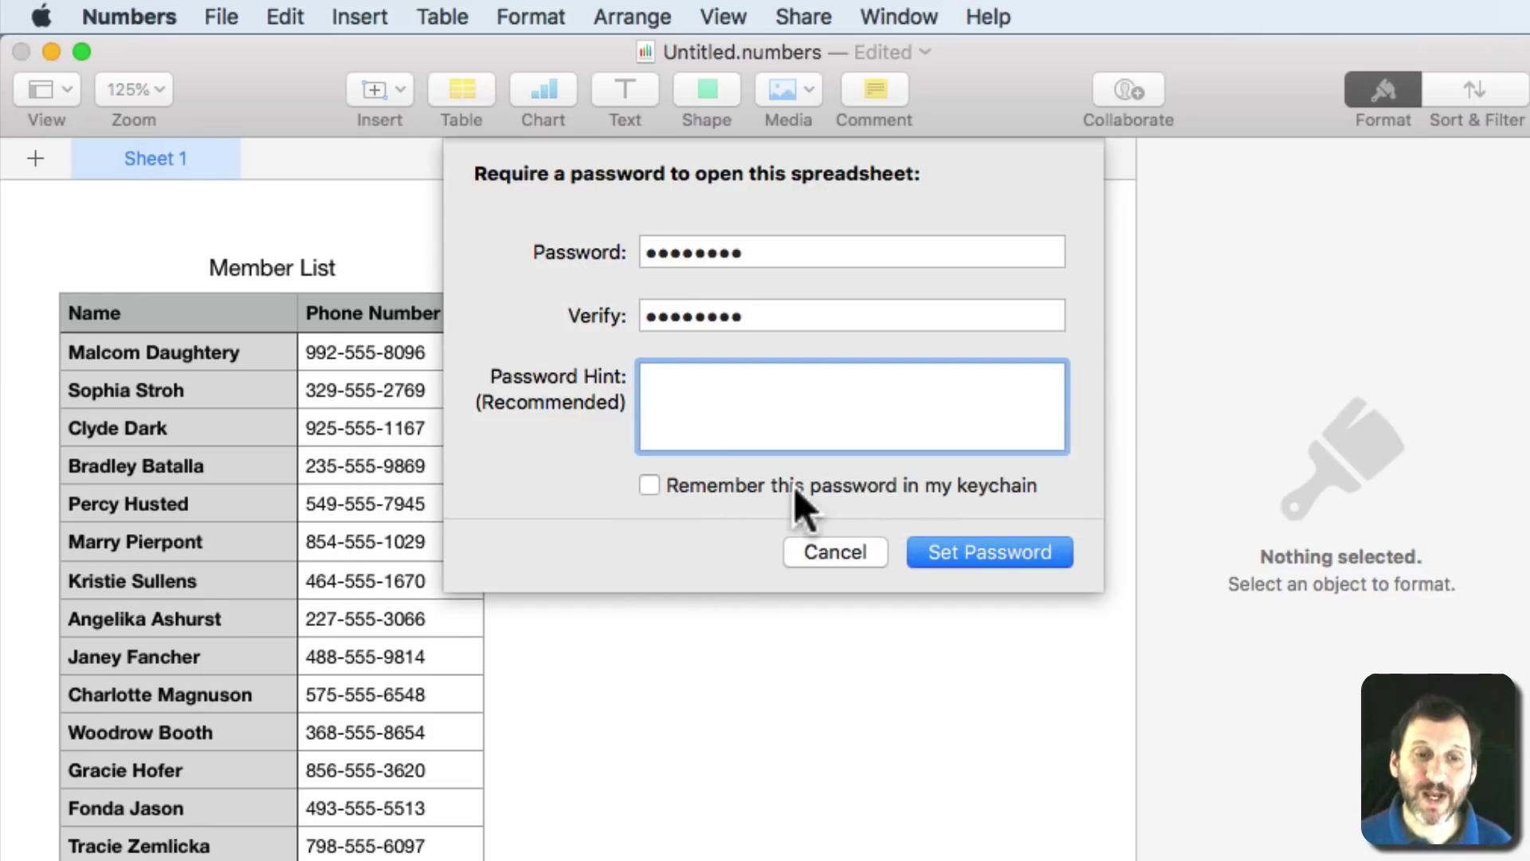
Turn on 'Remember this password in my keychain' and apply the spreadsheet password.
left_click(730, 482)
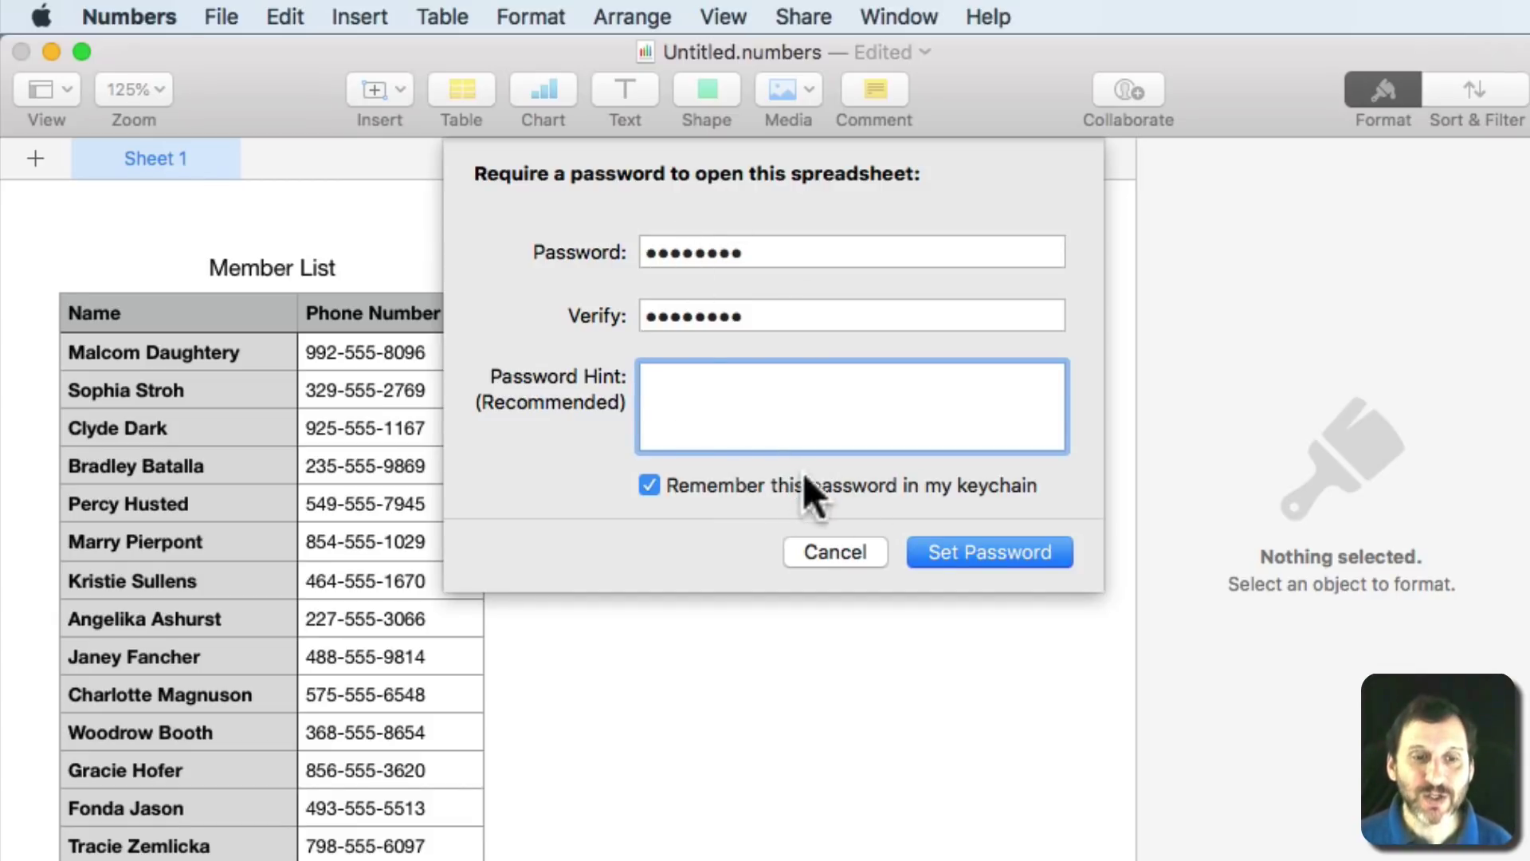
left_click(969, 549)
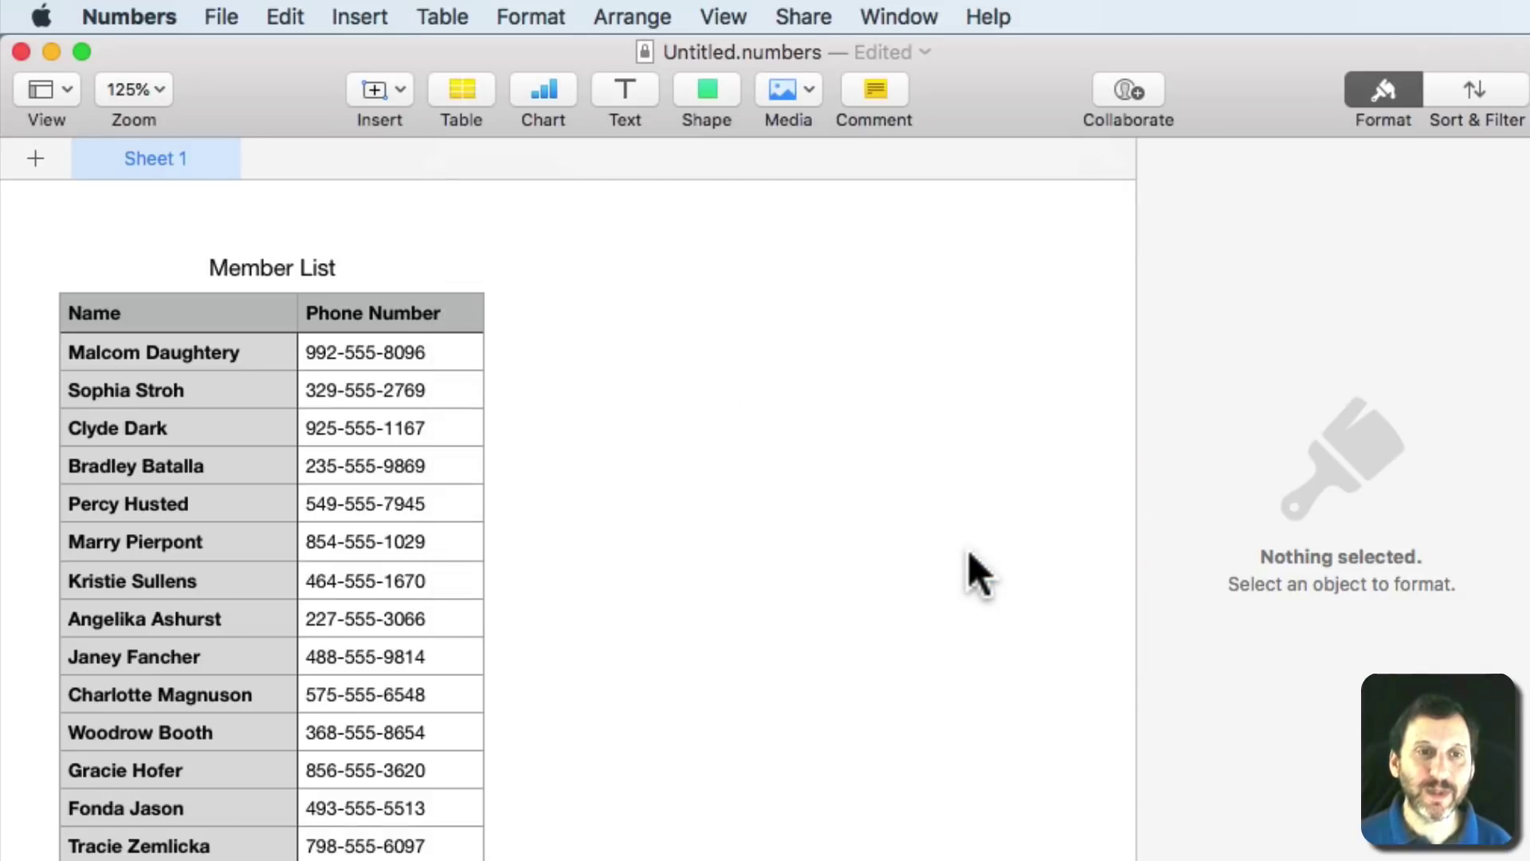
Save the spreadsheet to the Desktop as Names.numbers.
key("super+s")
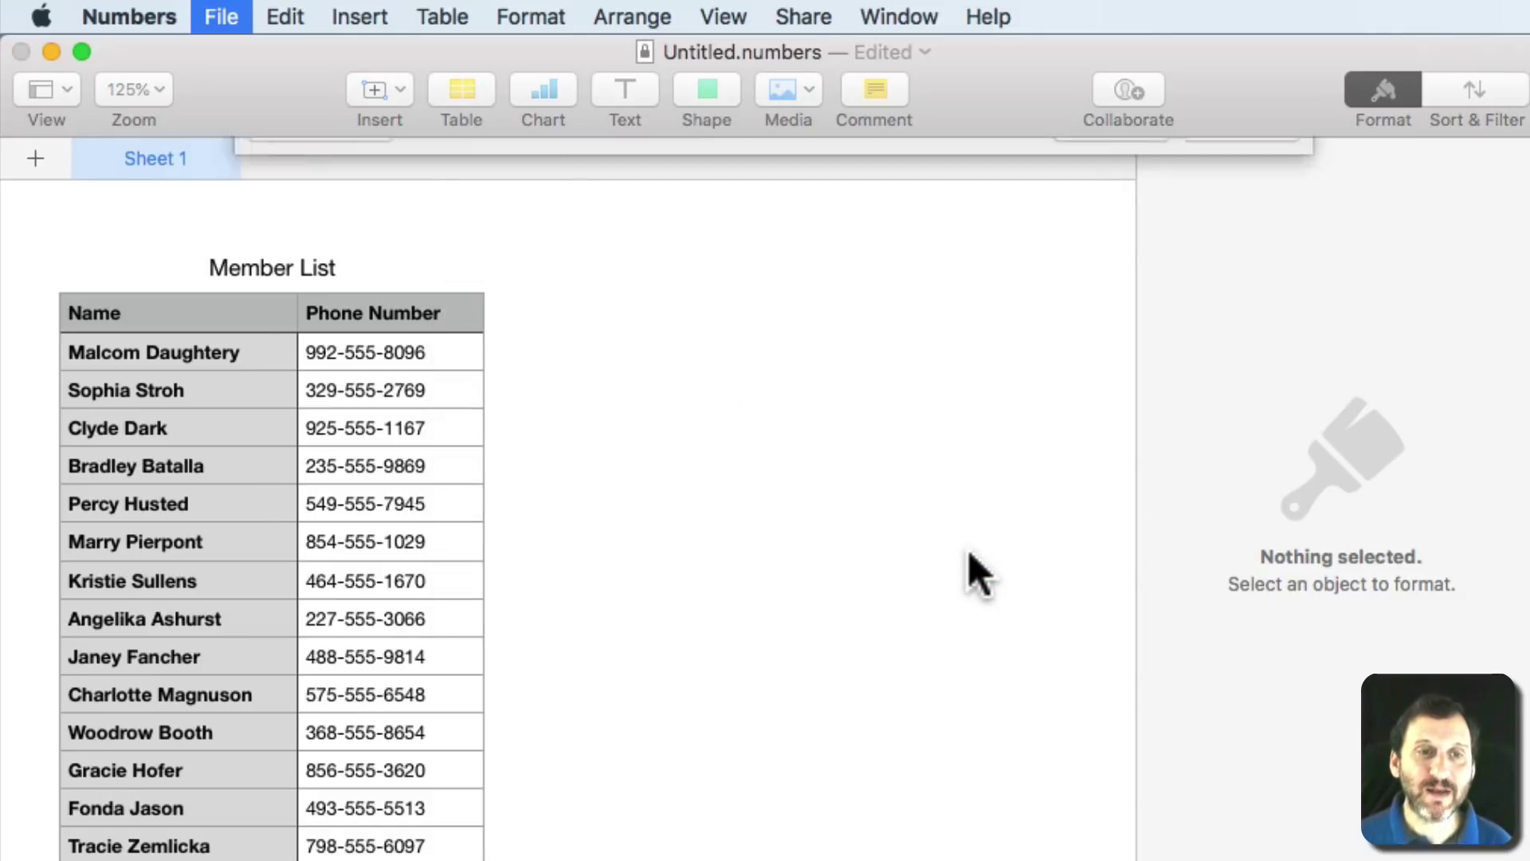
key("super+shift+d")
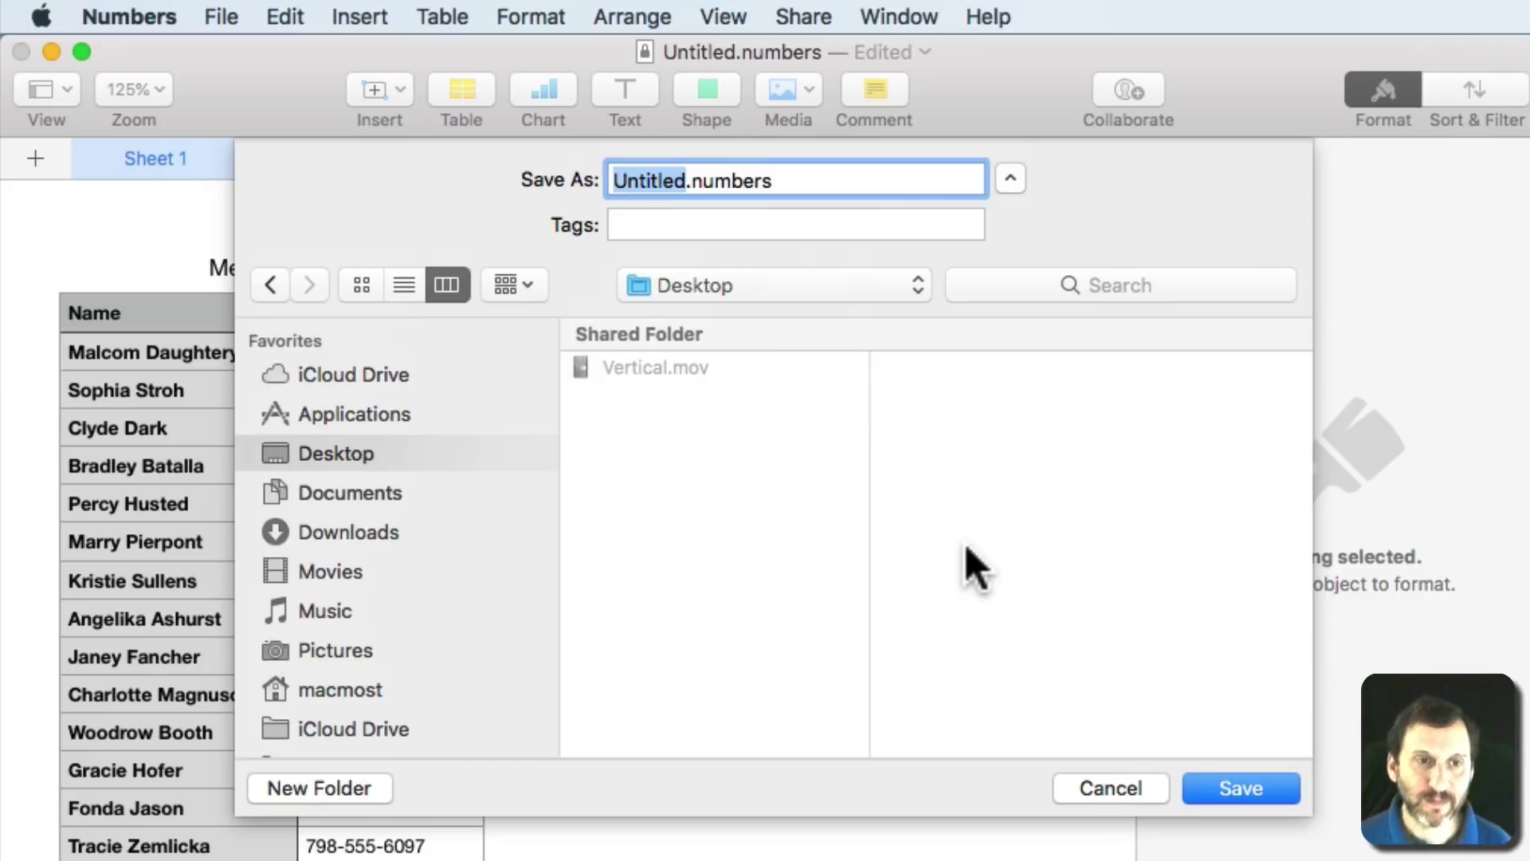
type("Names")
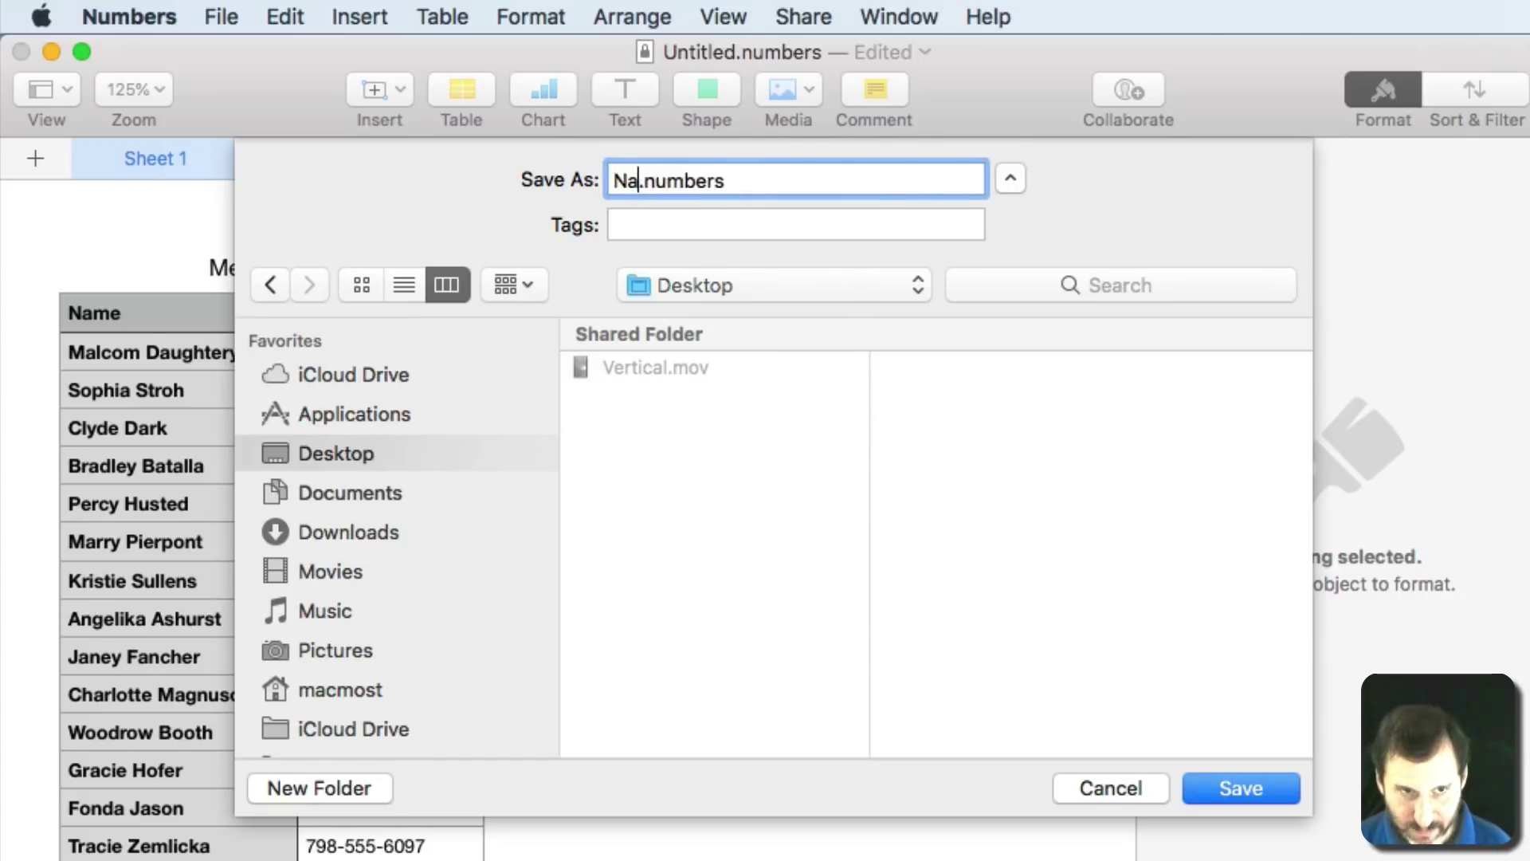
key("Return")
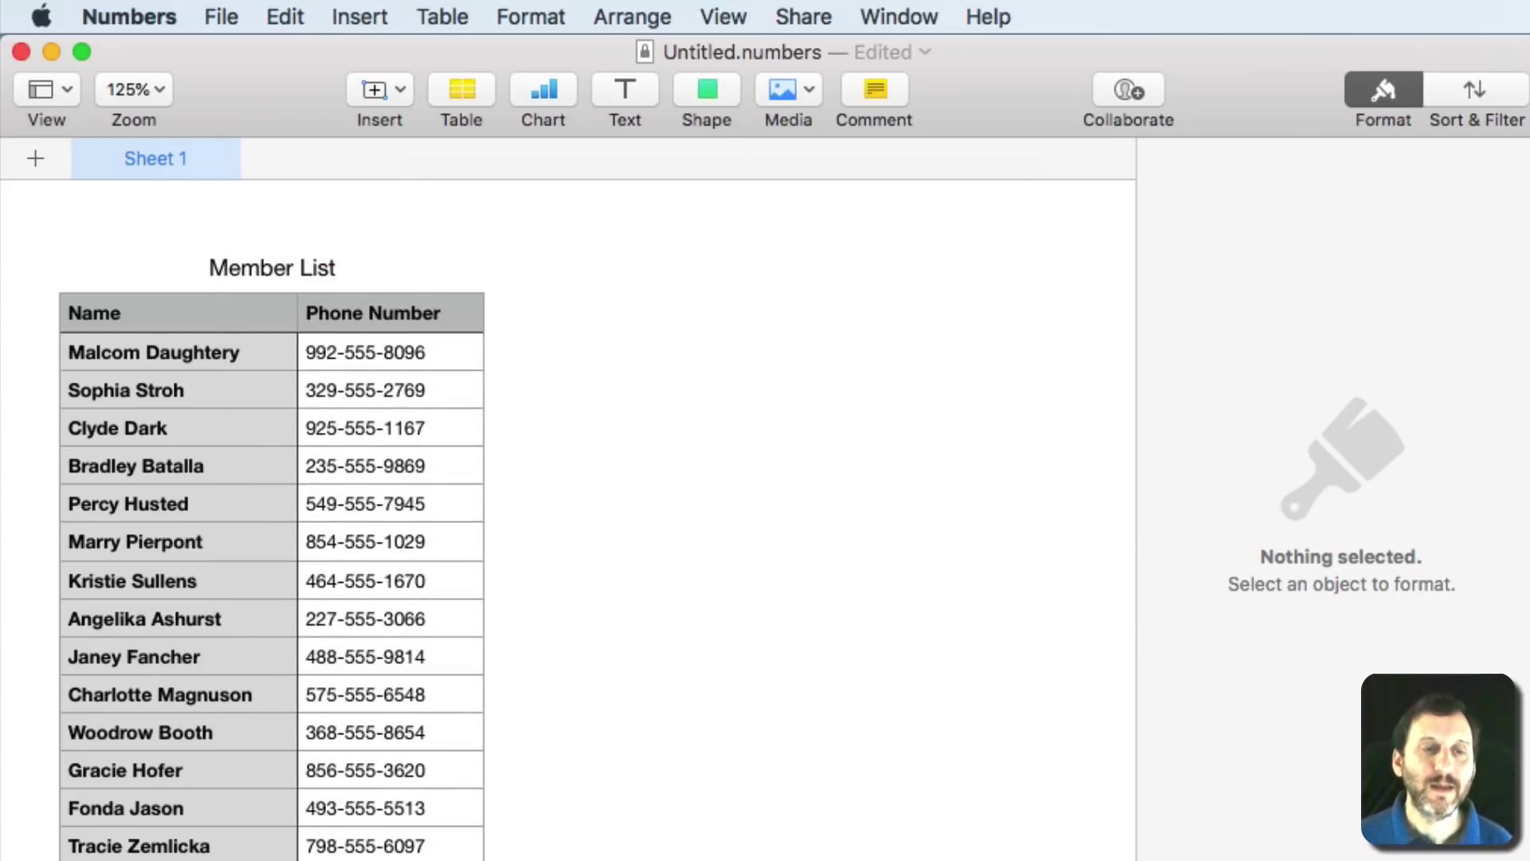
Close the spreadsheet and reopen Names.numbers from the desktop.
left_click(21, 52)
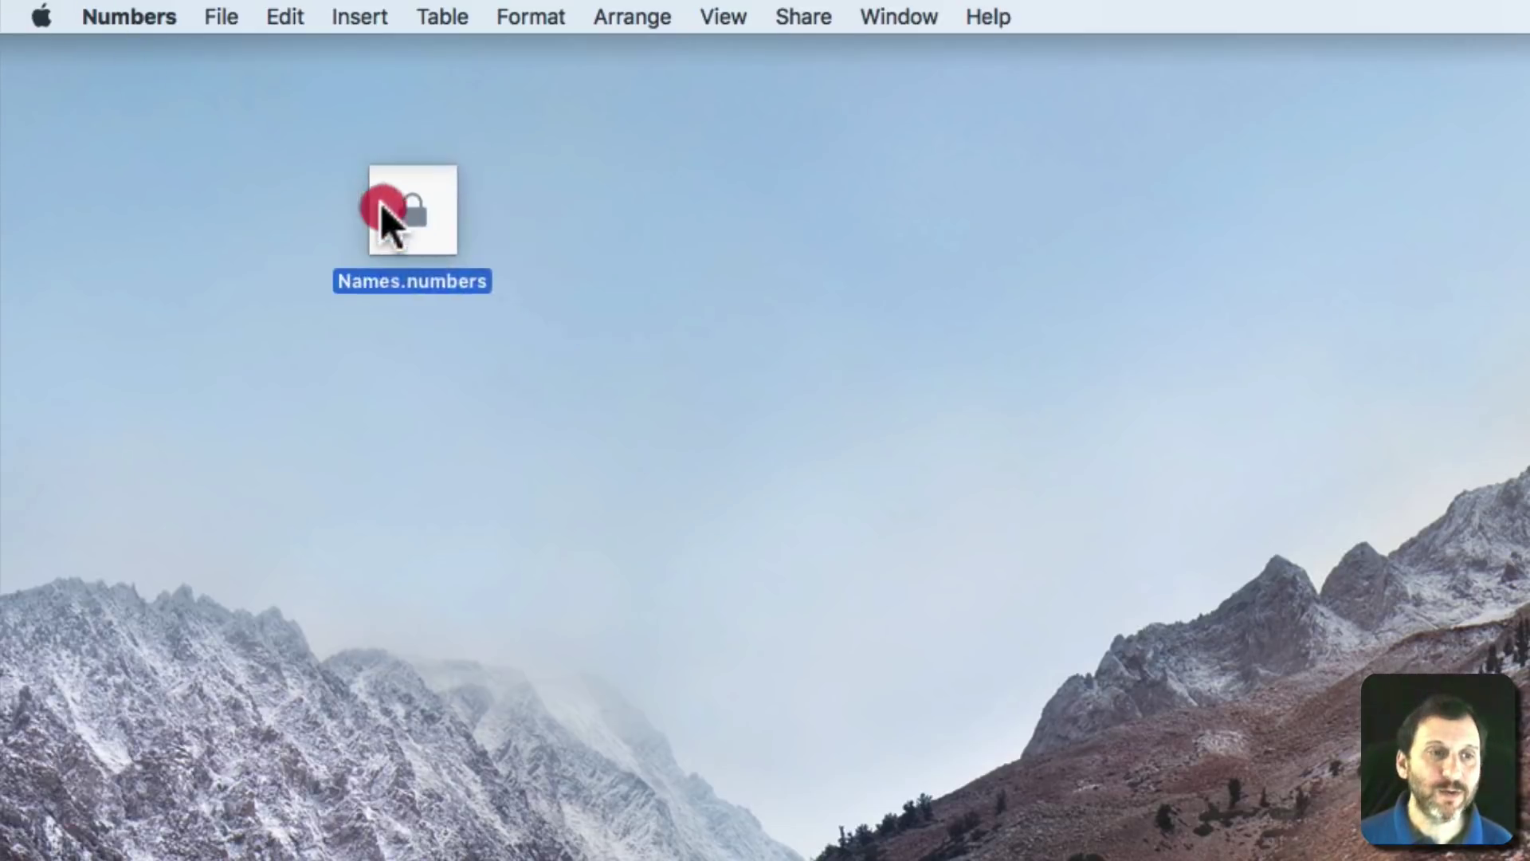
left_click_drag(383, 210, 201, 142)
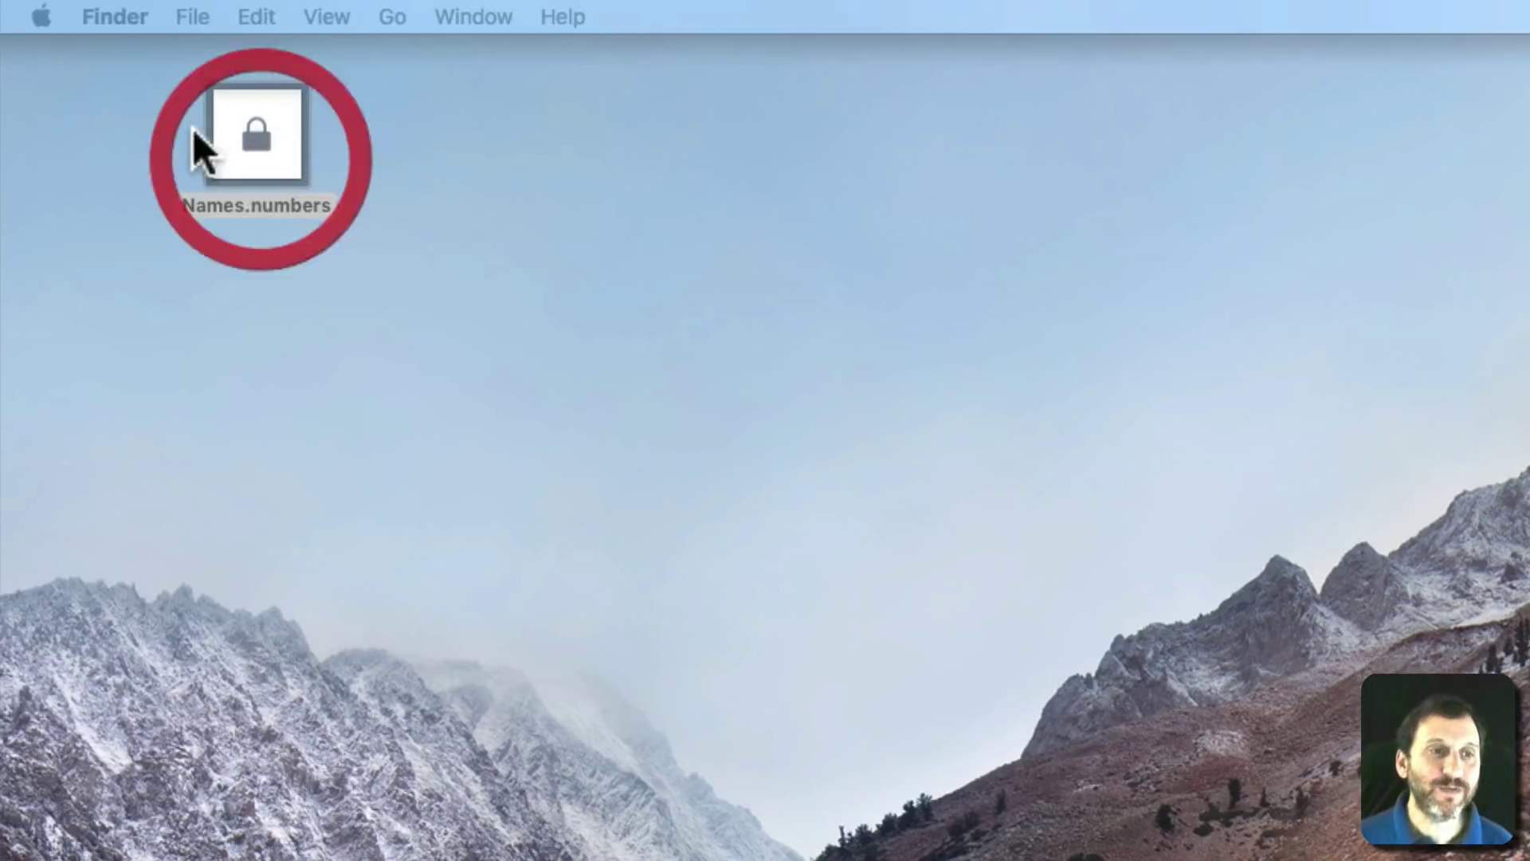
double_click(280, 154)
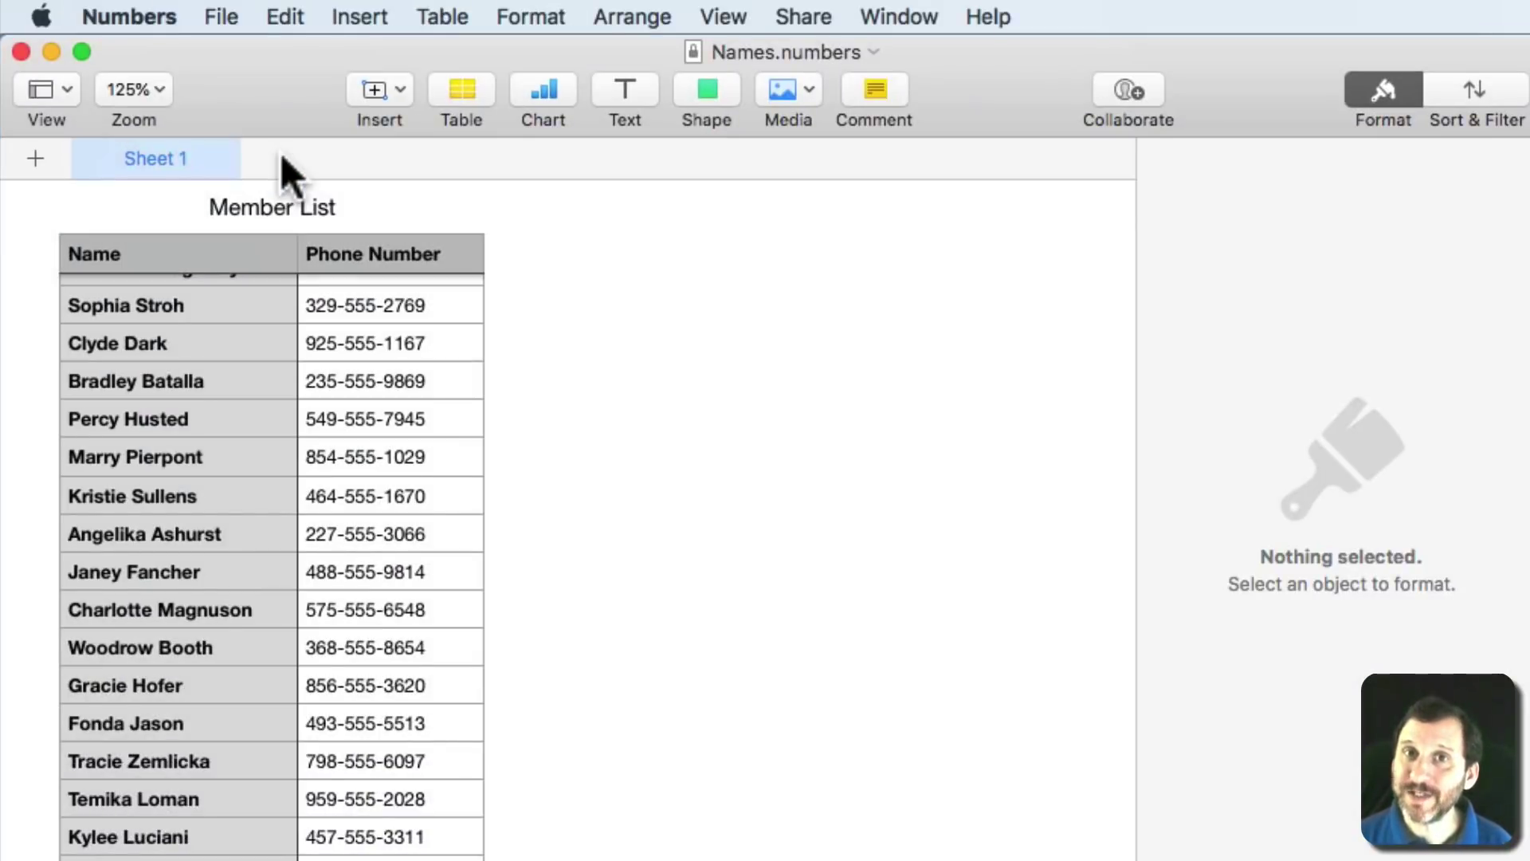
left_click_drag(222, 16, 294, 500)
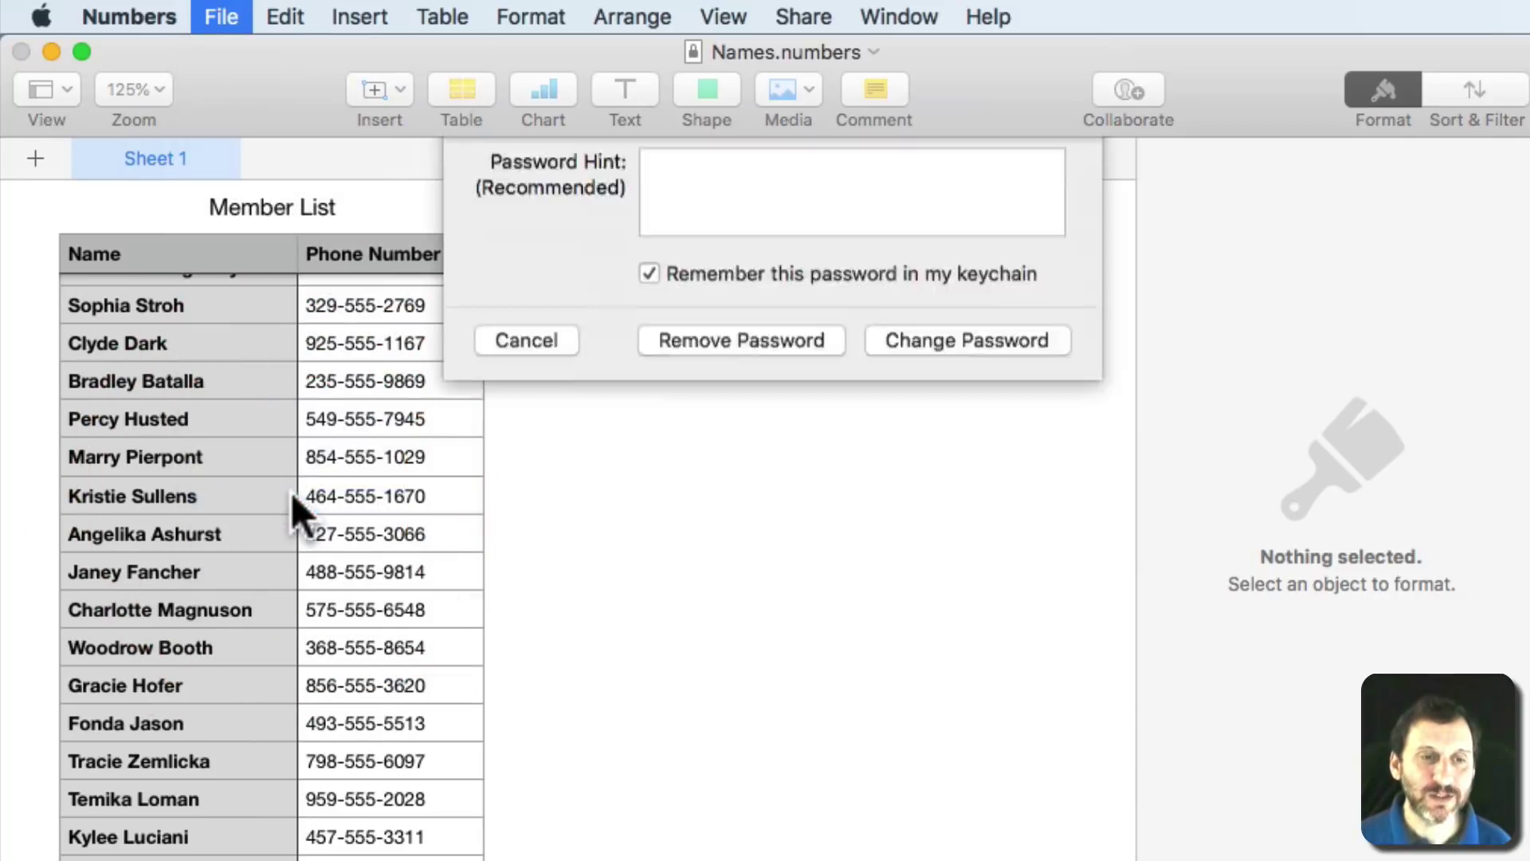
Enter the old password and a new verified one, and turn off keychain storage.
type("******")
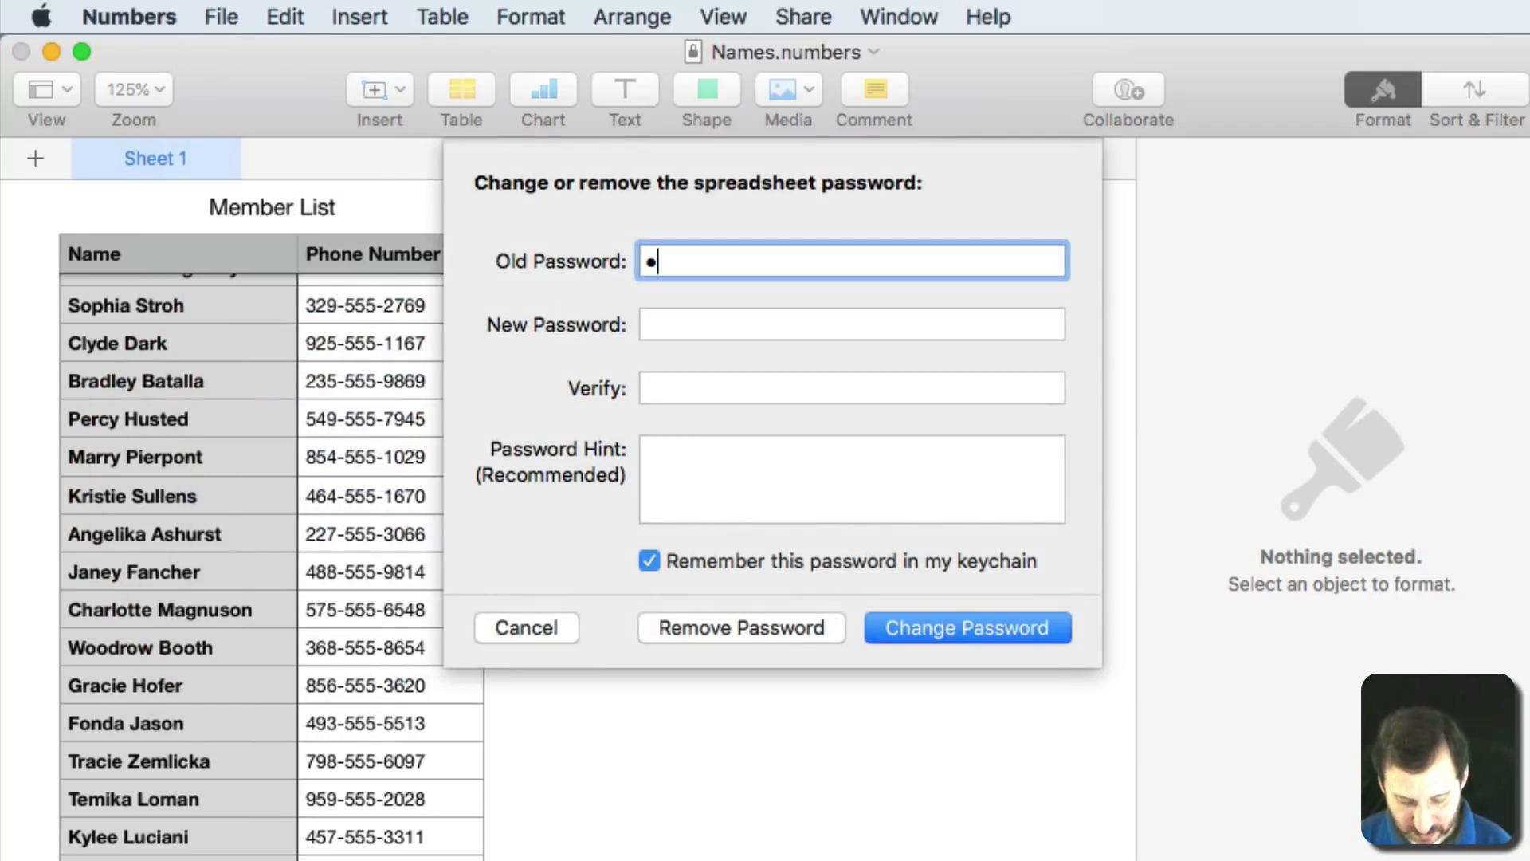
type("**")
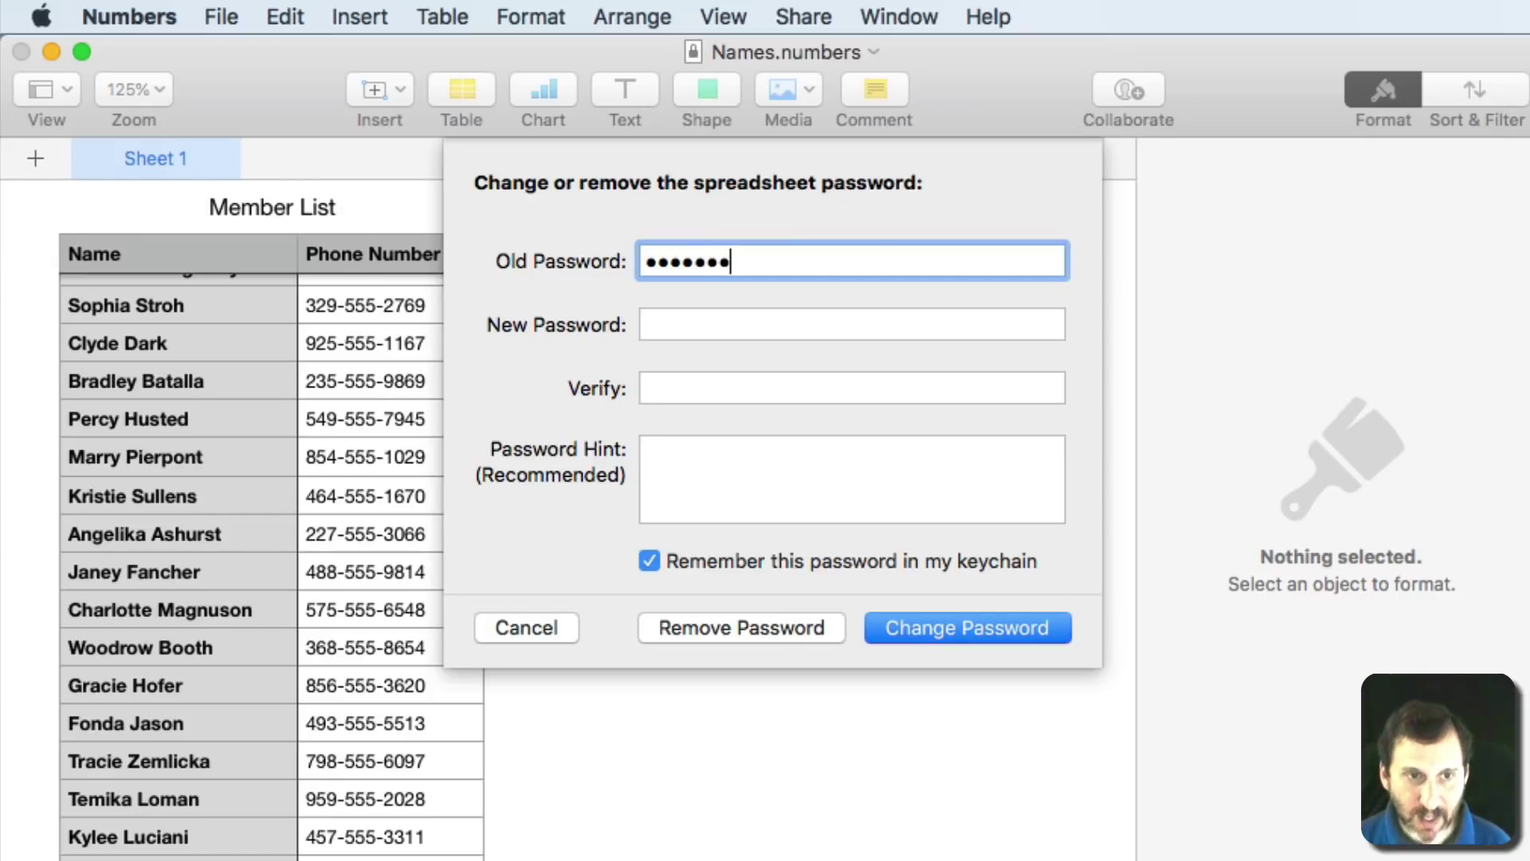
key("Tab")
type("********")
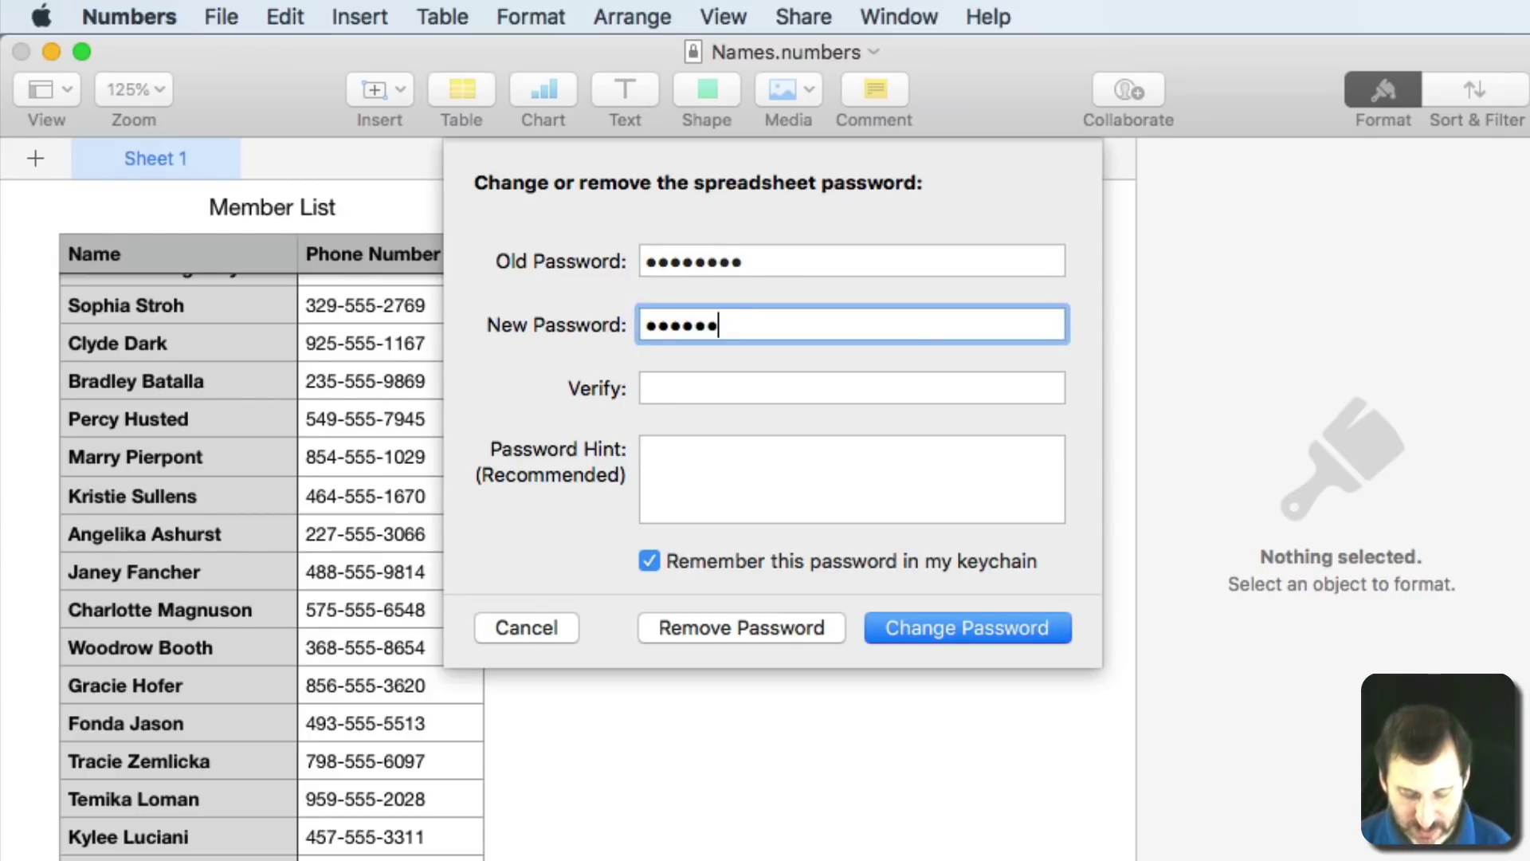
key("Tab")
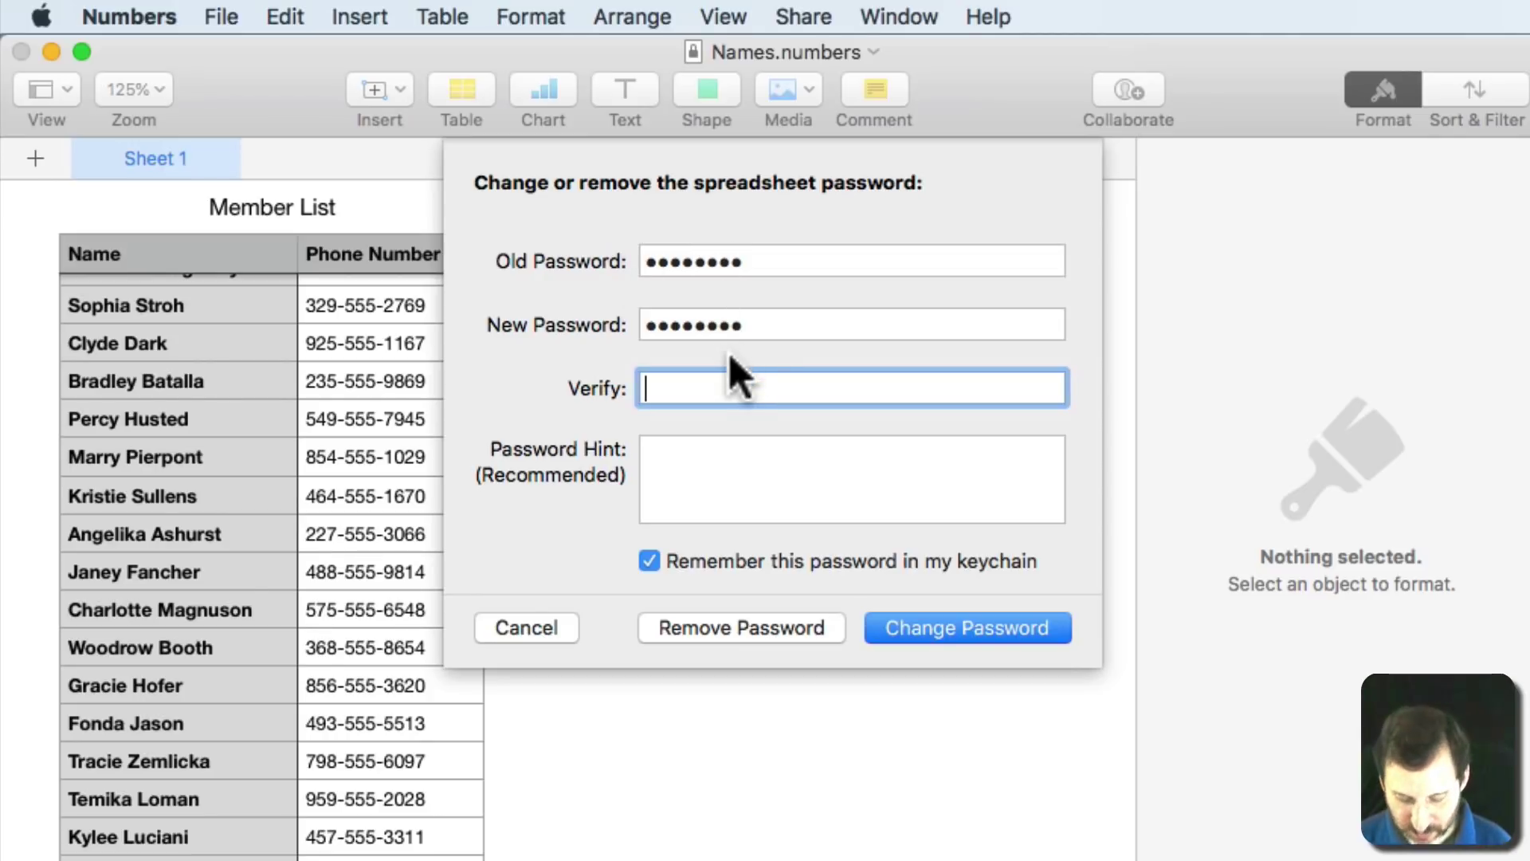
type("********")
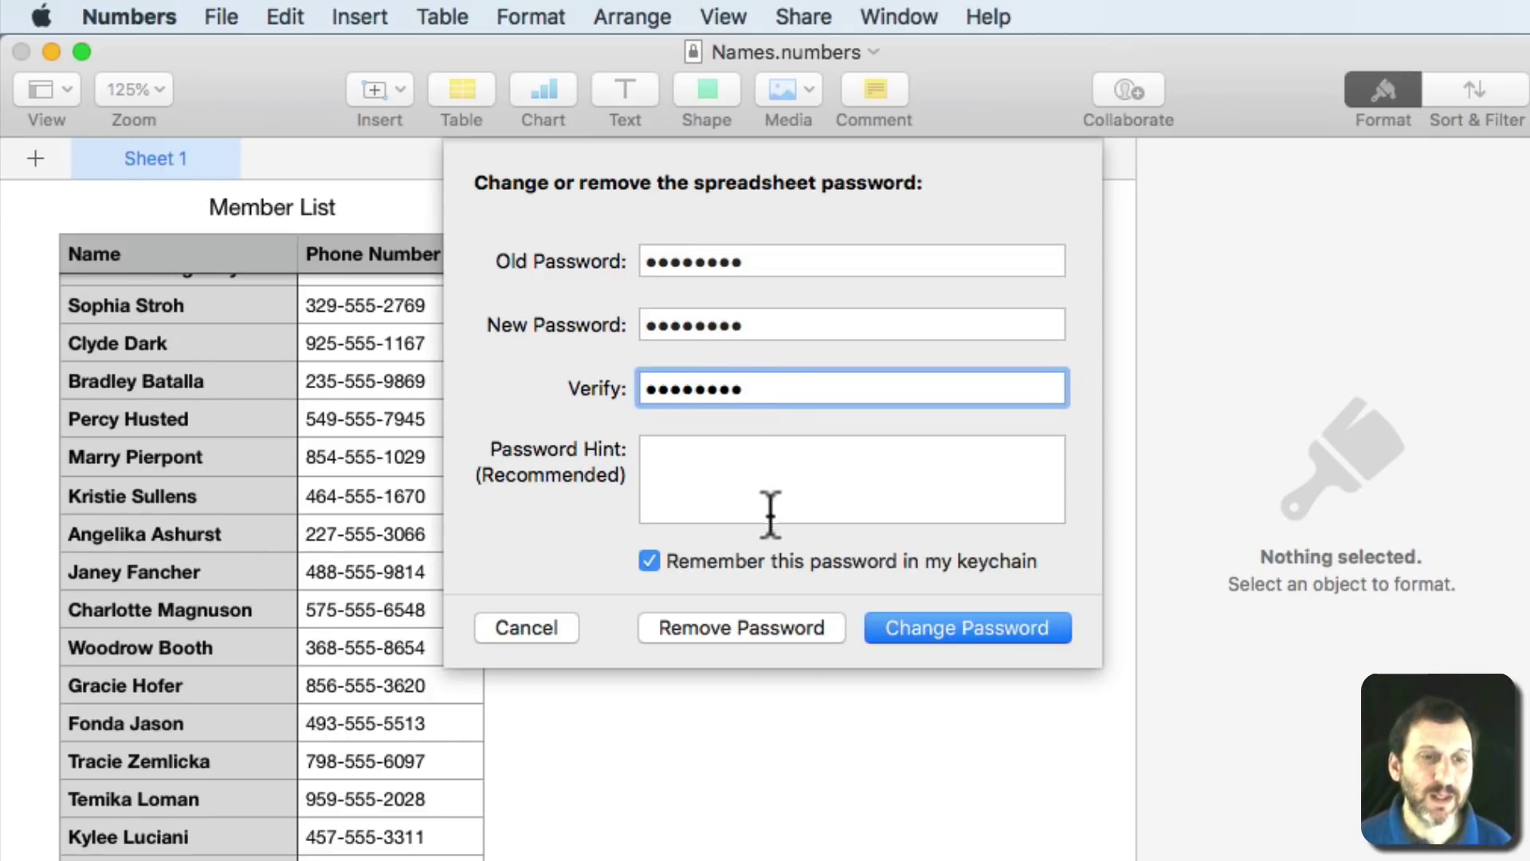
left_click(649, 561)
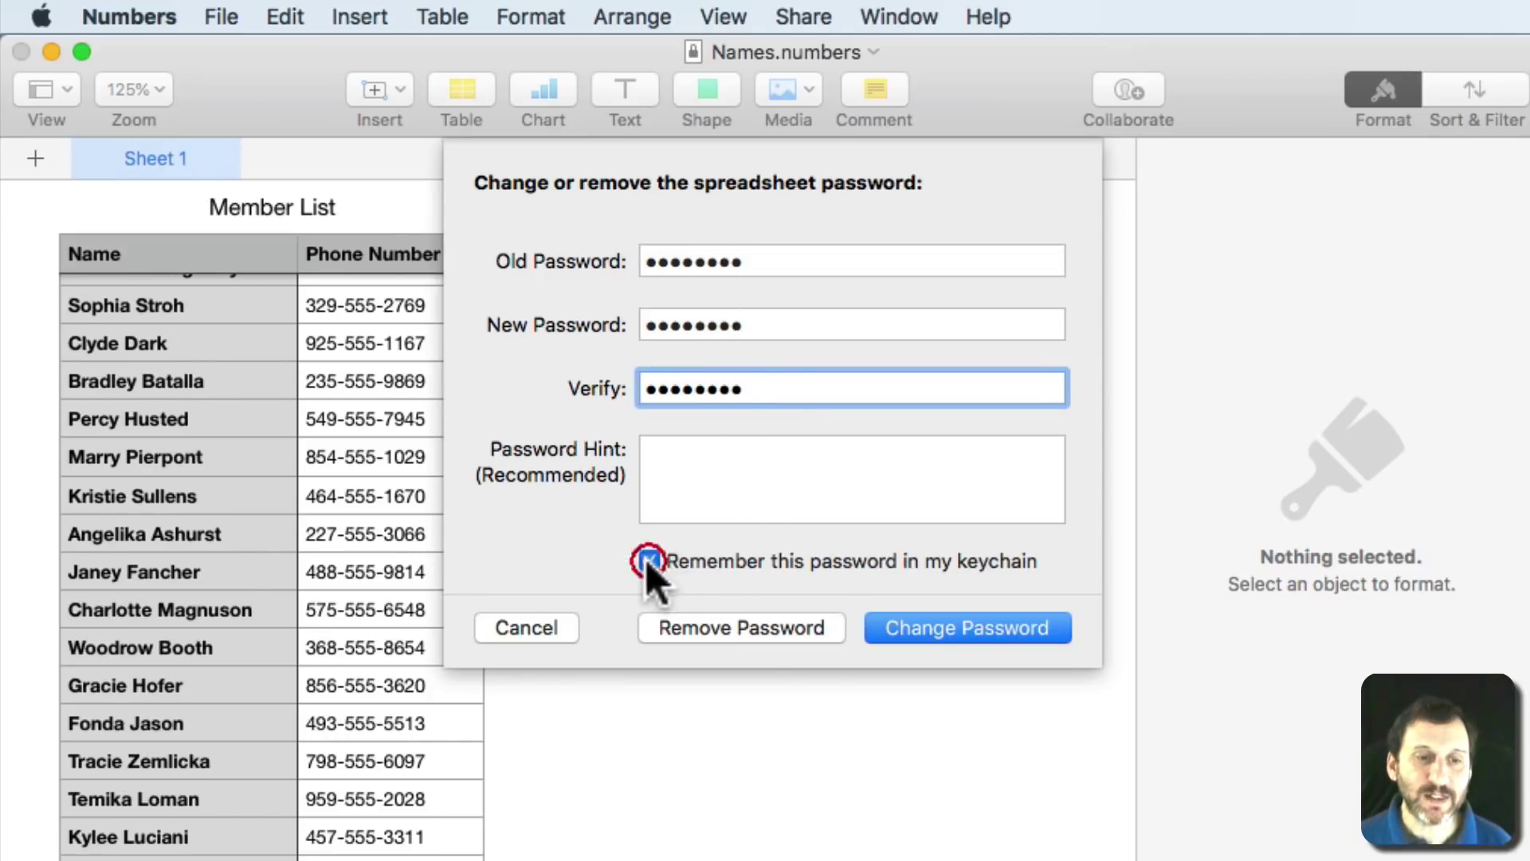
left_click(964, 628)
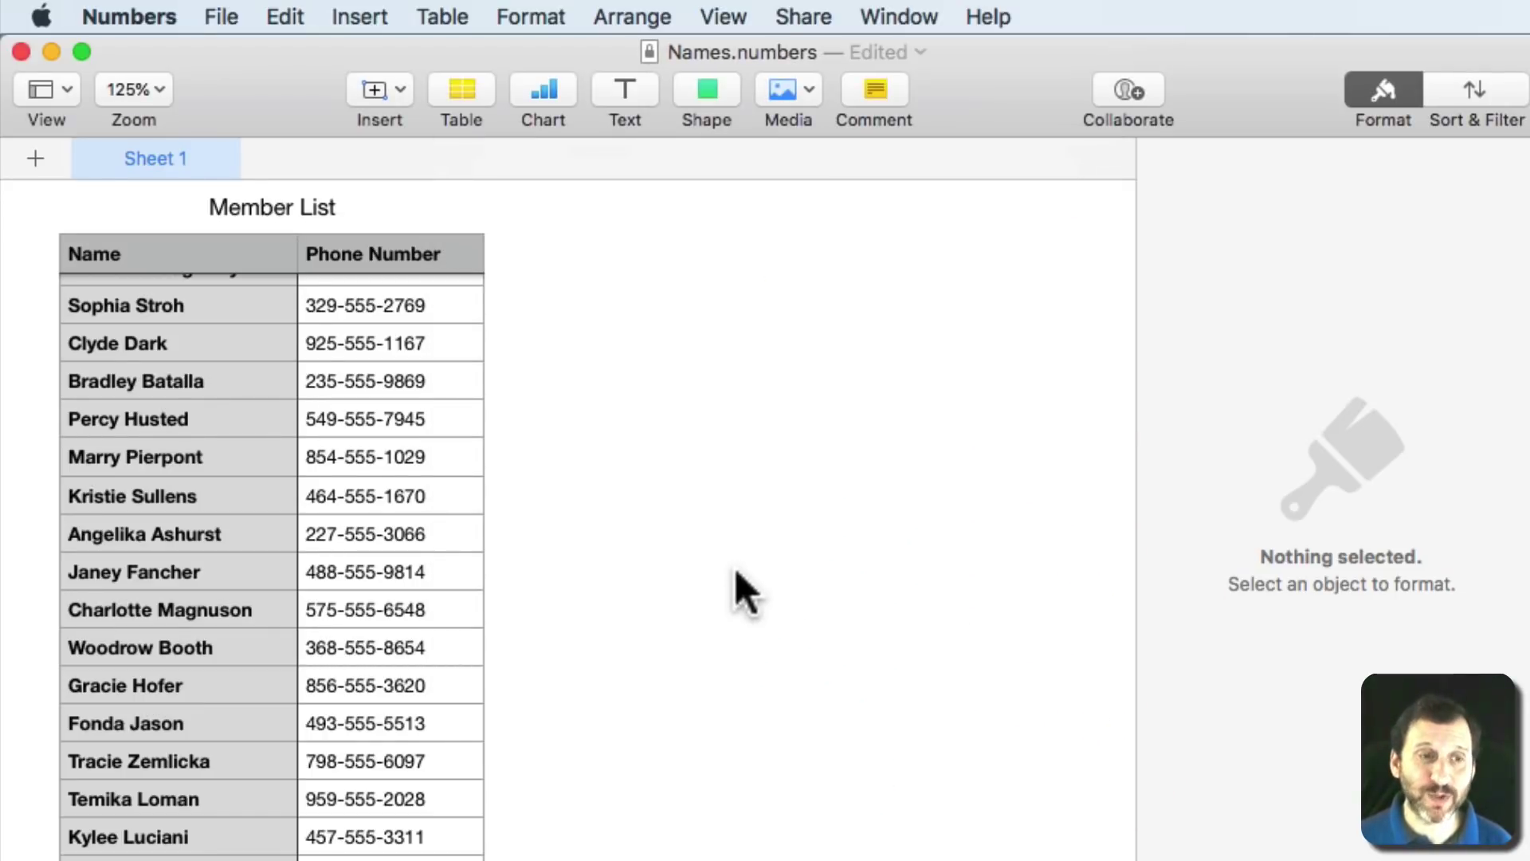
Save and close the password-changed spreadsheet.
key("super+s")
key("super+w")
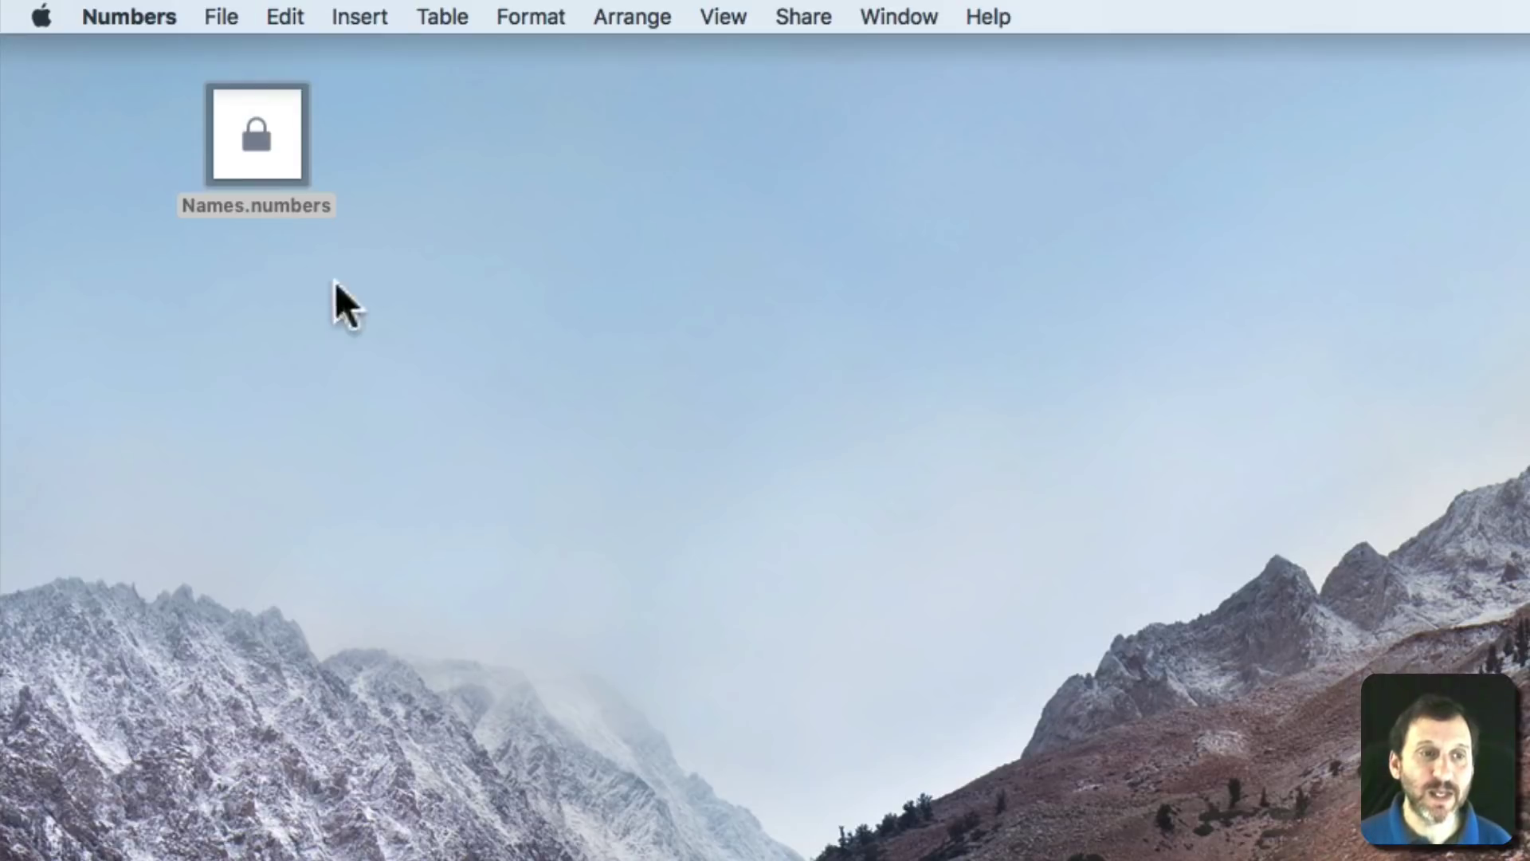
left_click(543, 220)
Reopen Names.numbers from the desktop and unlock it with the spreadsheet password.
double_click(246, 132)
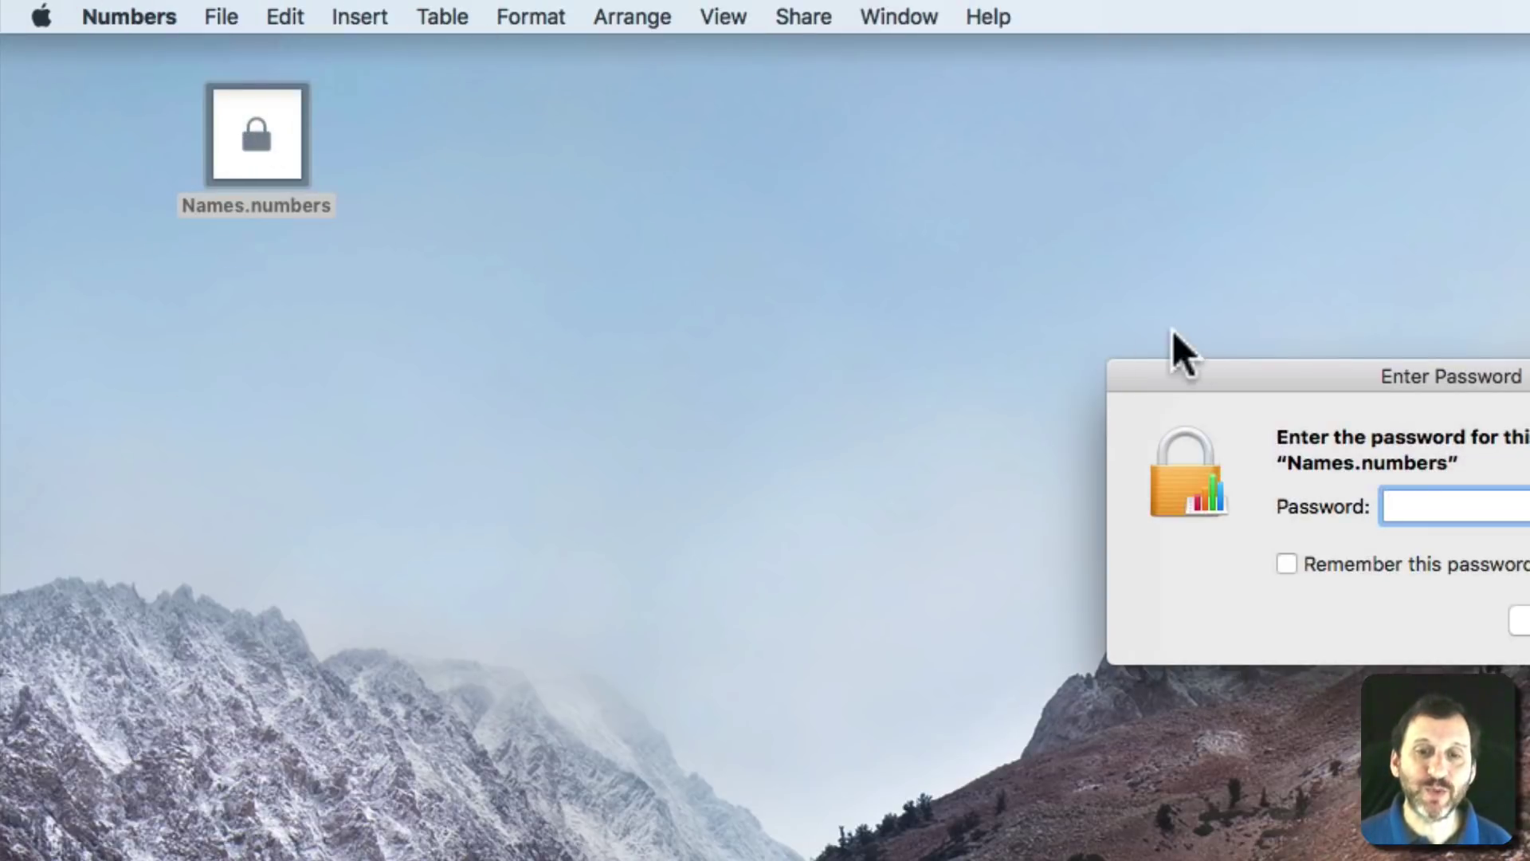
left_click_drag(1337, 374, 552, 209)
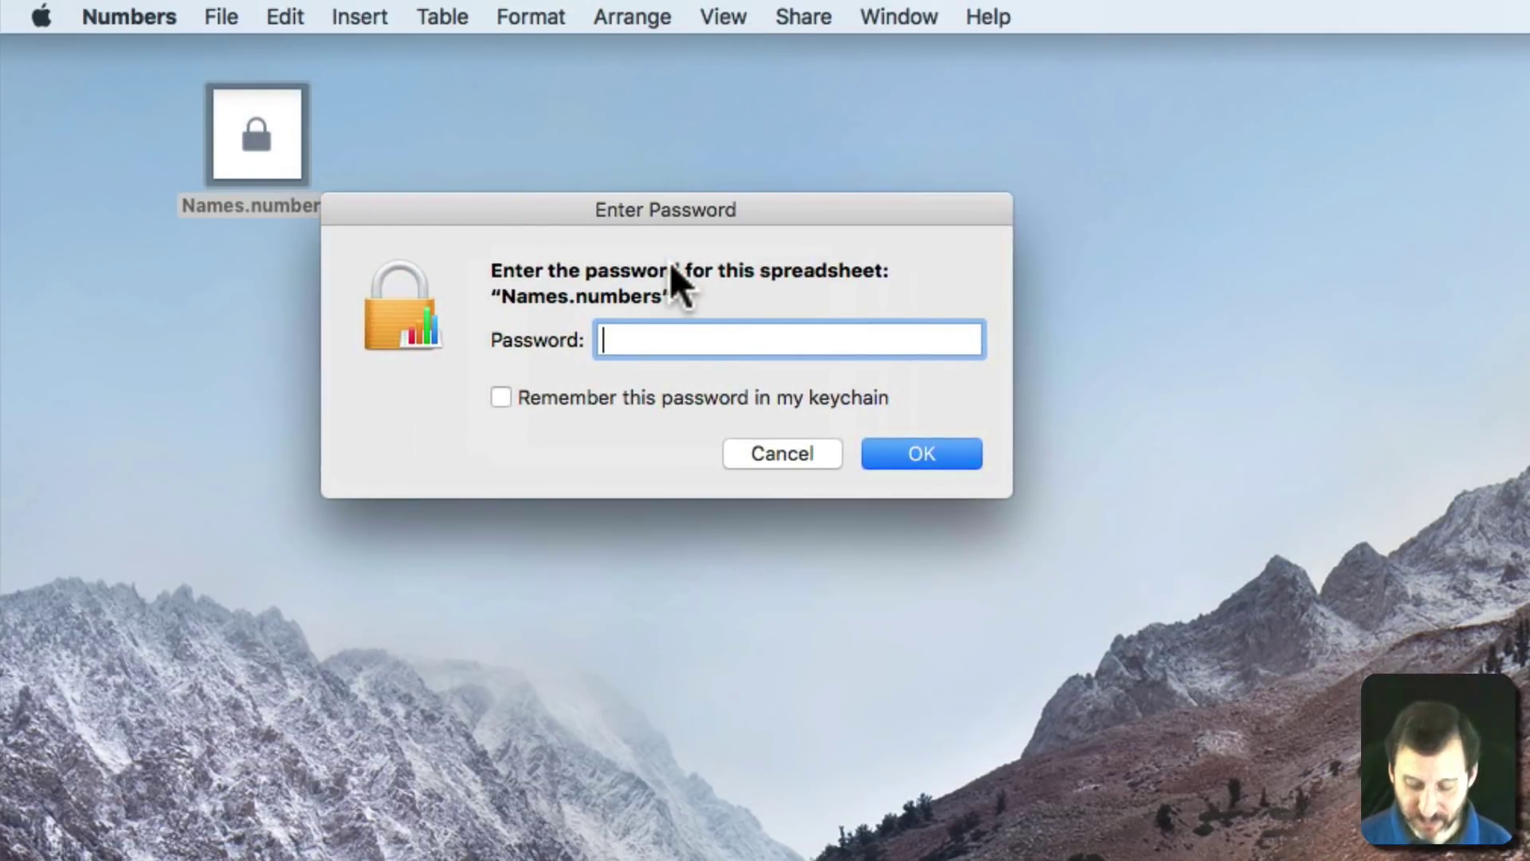
type("password")
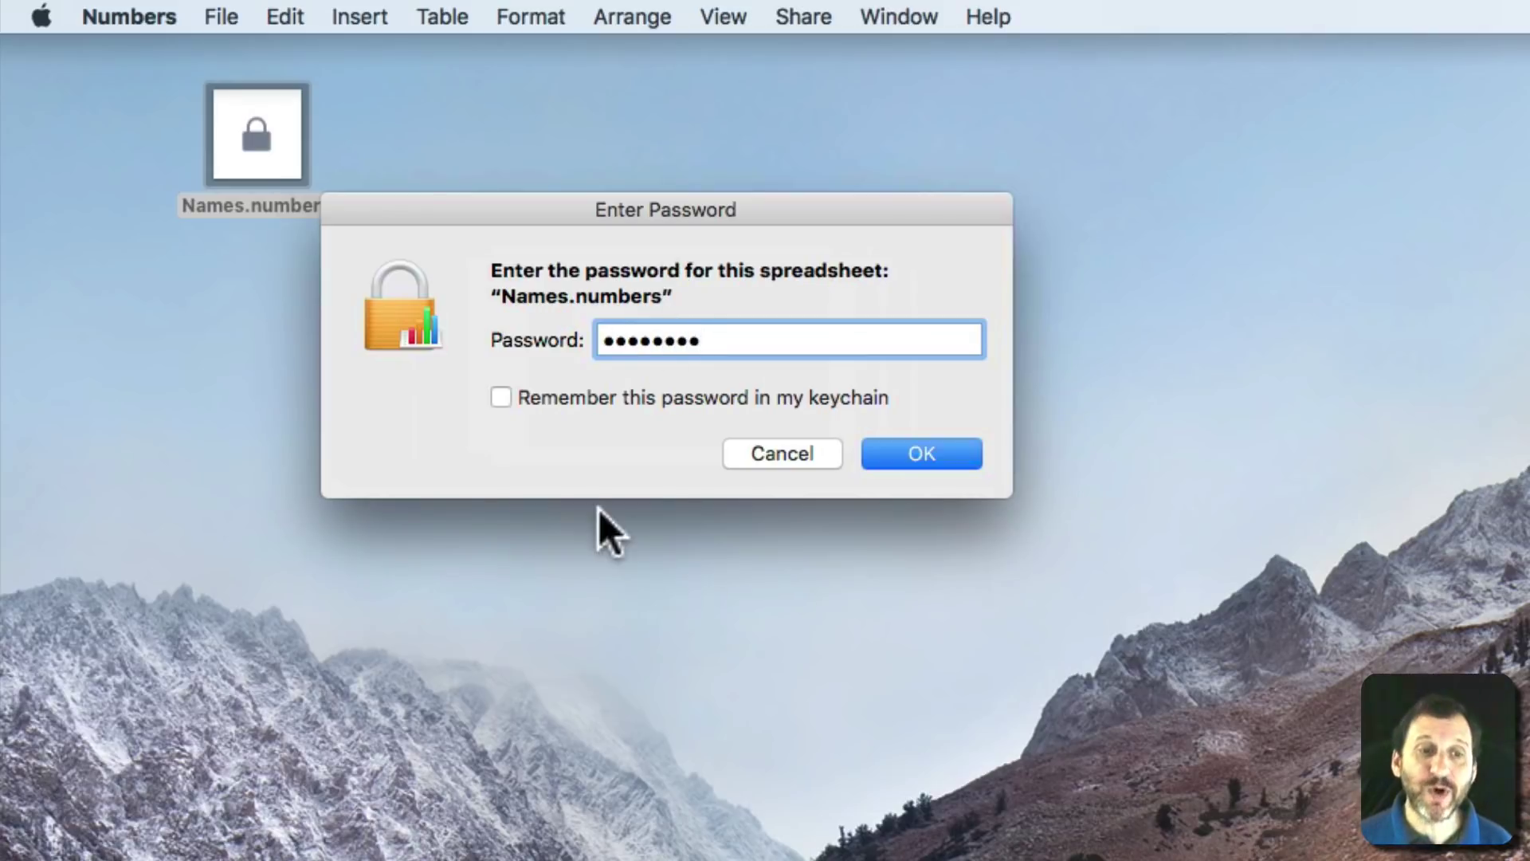
left_click(906, 451)
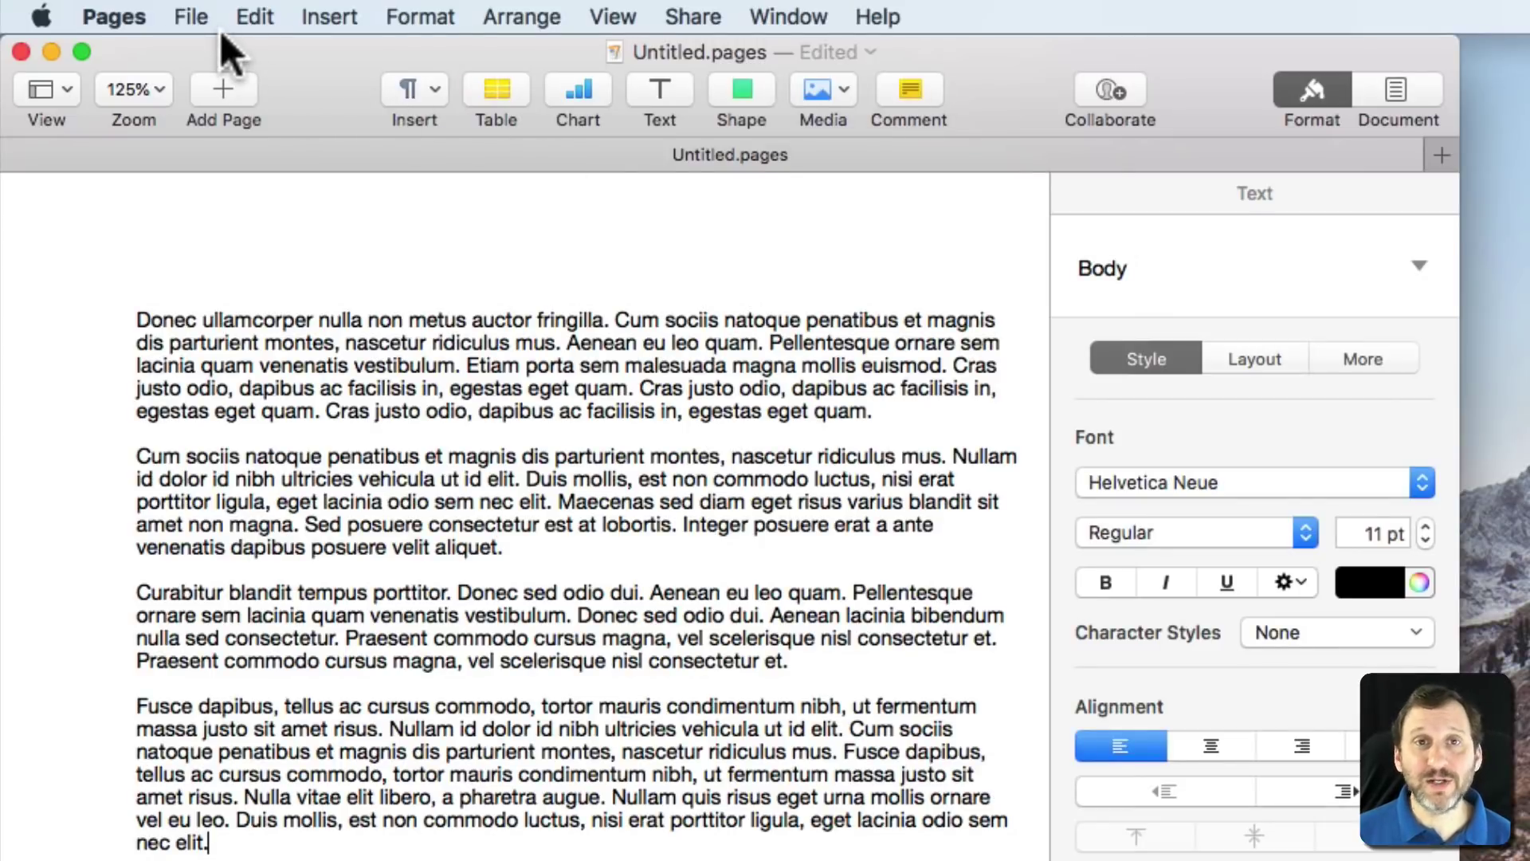
Set an opening password on the Pages document, entering and verifying it.
left_click(196, 6)
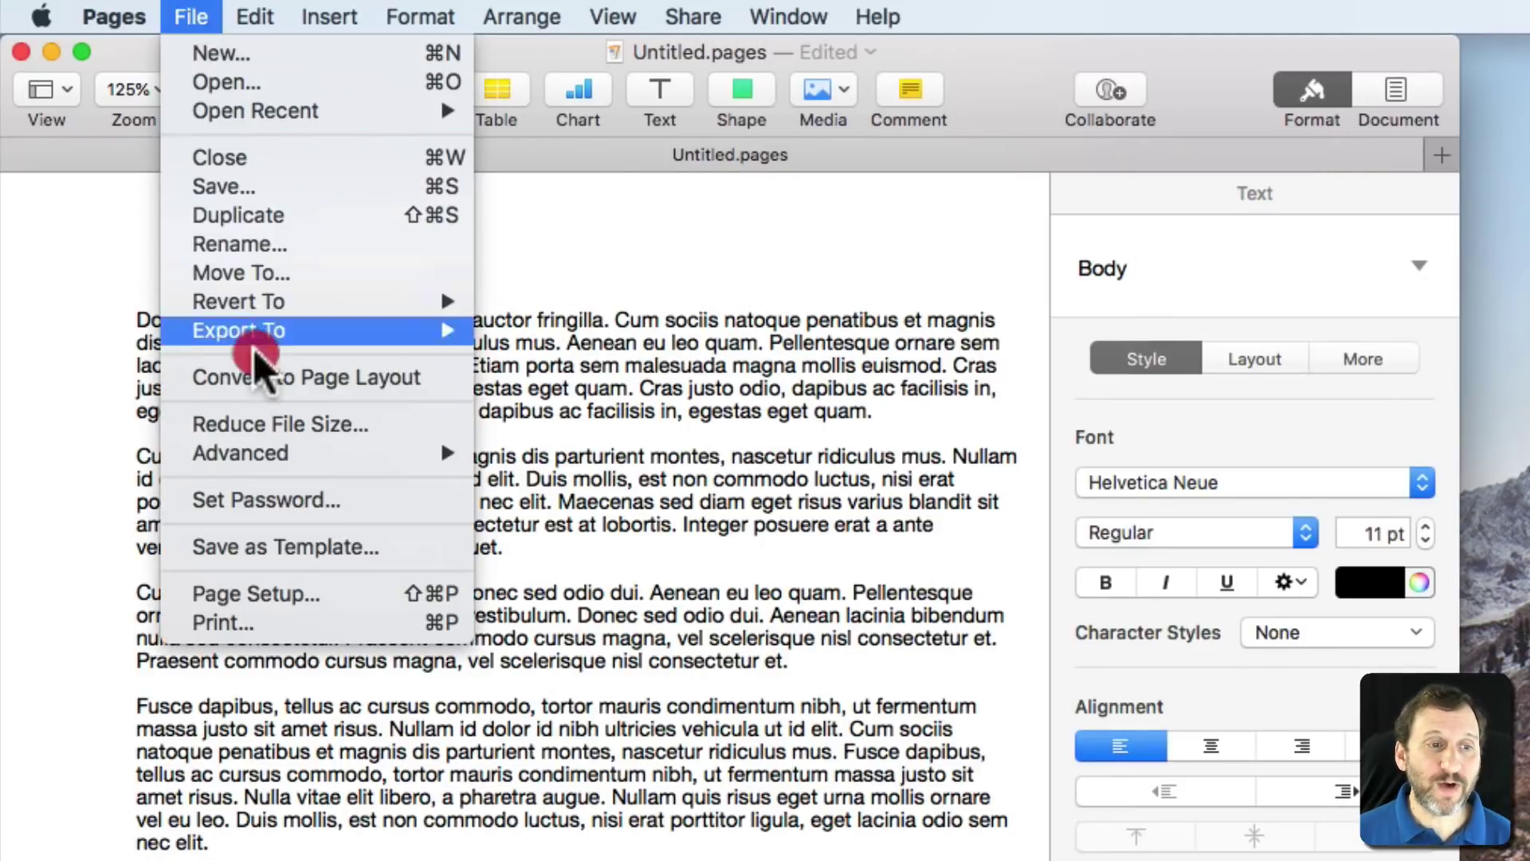
left_click(271, 498)
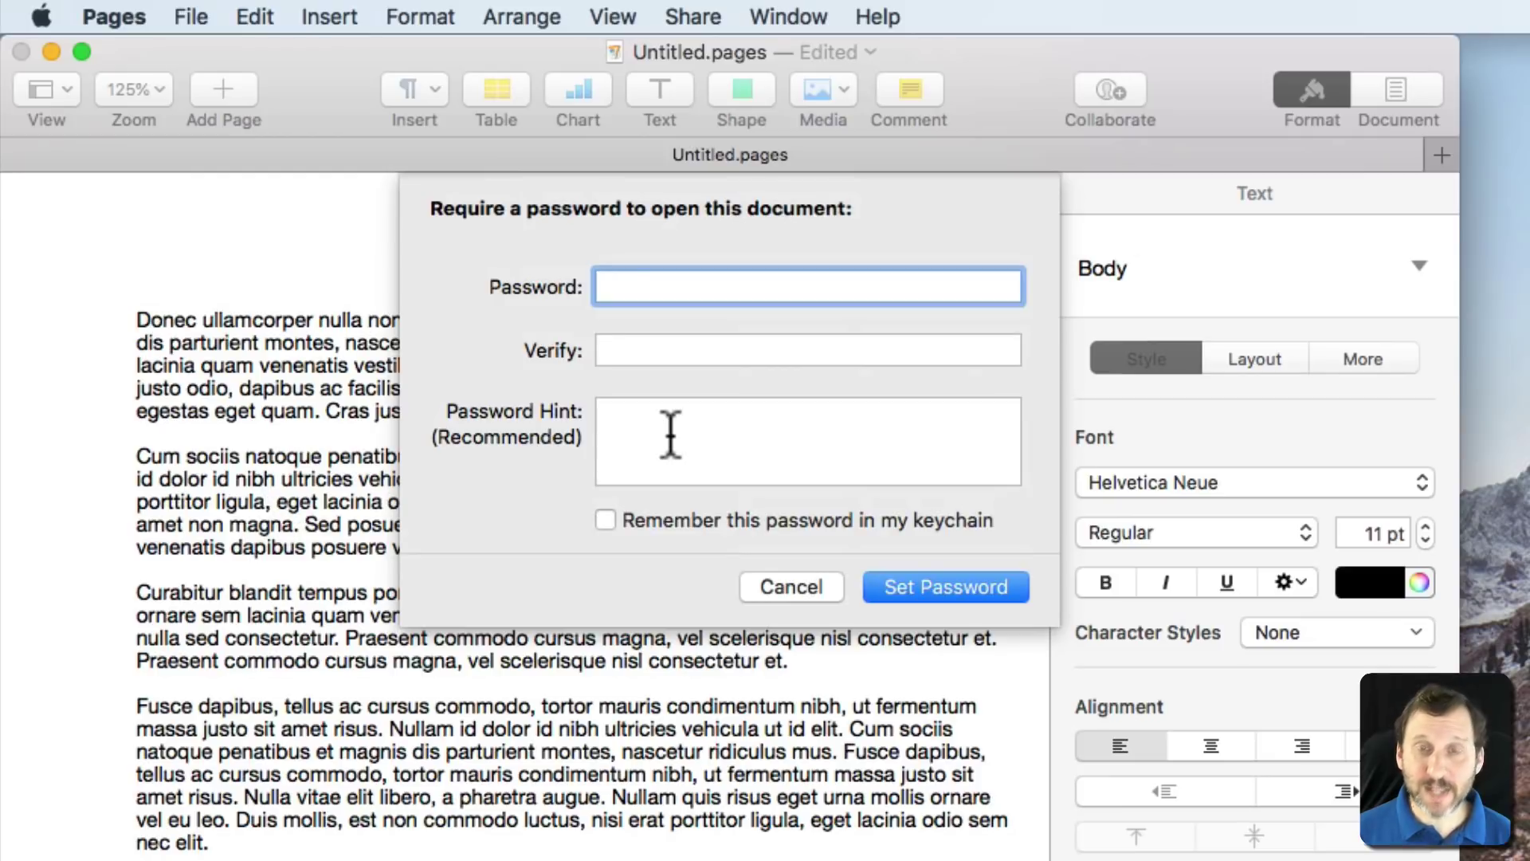
type("••••••••")
key("Tab")
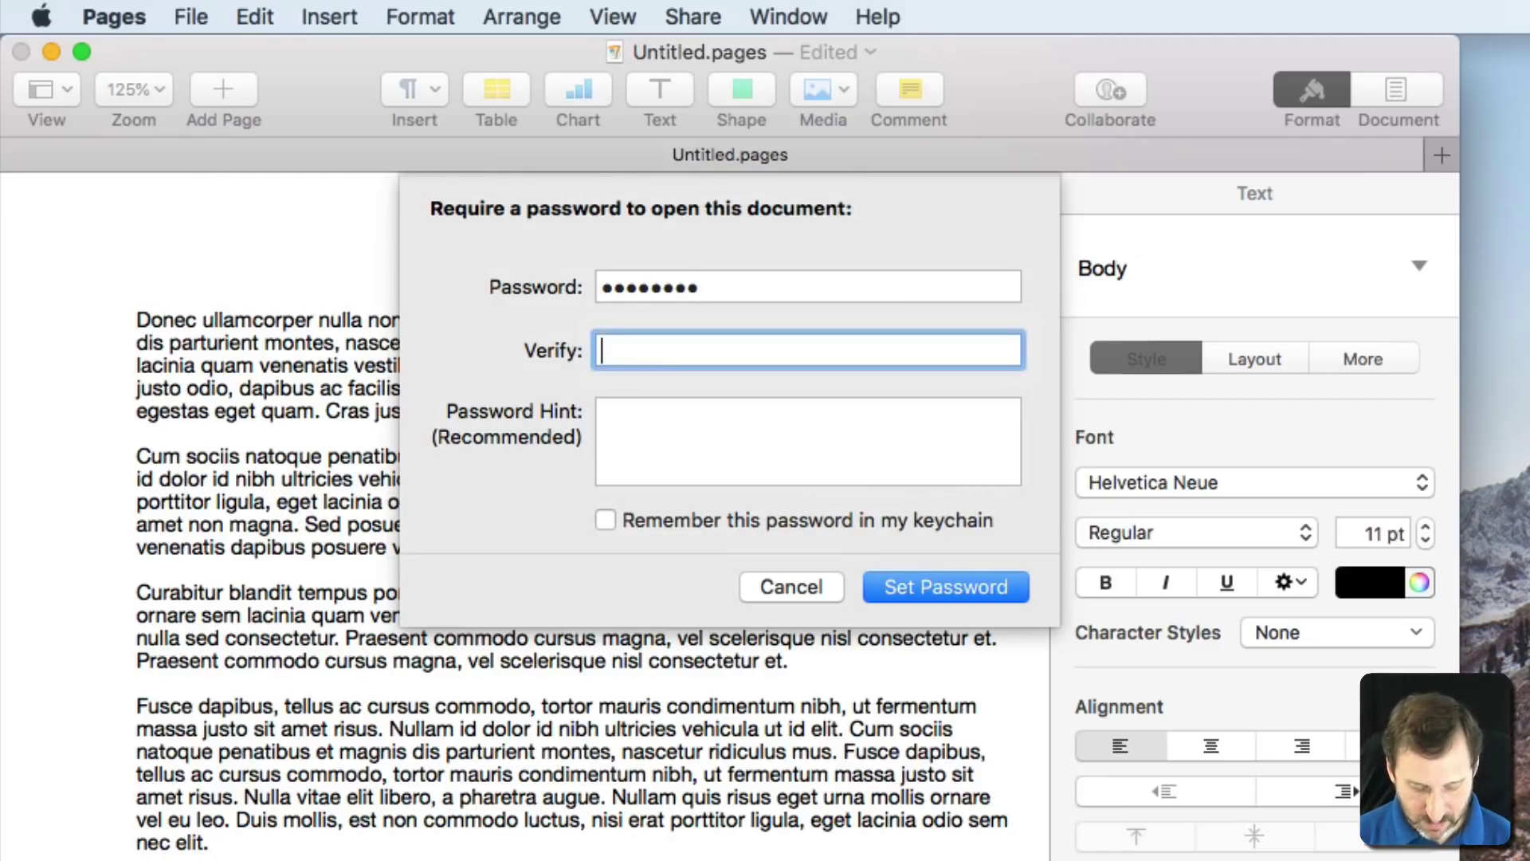
type("••••••••")
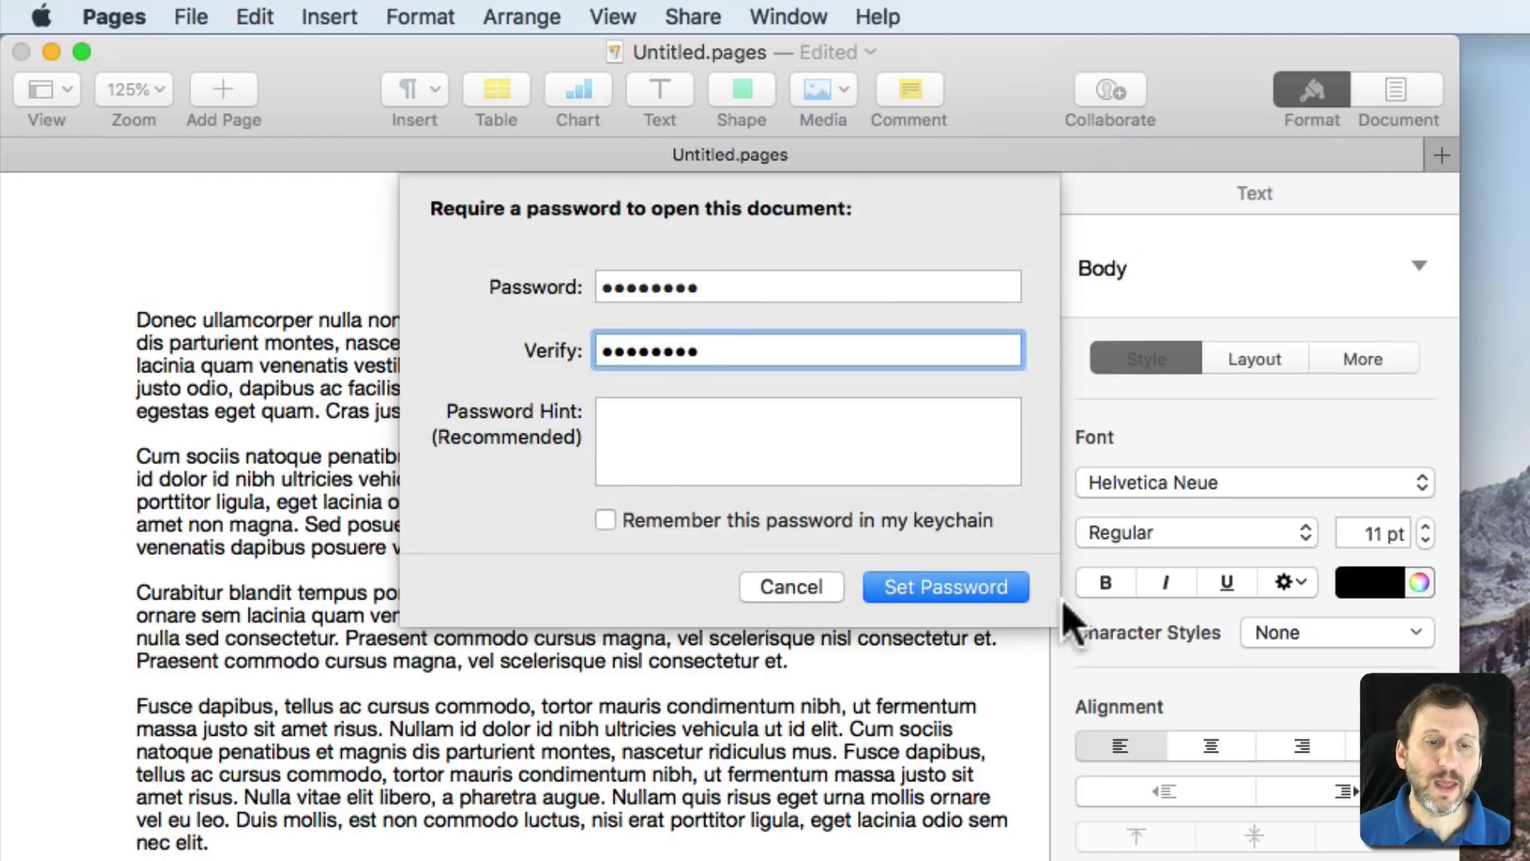
left_click(1007, 594)
Save the document as 'Test' on the Desktop and close its window.
key("super+s")
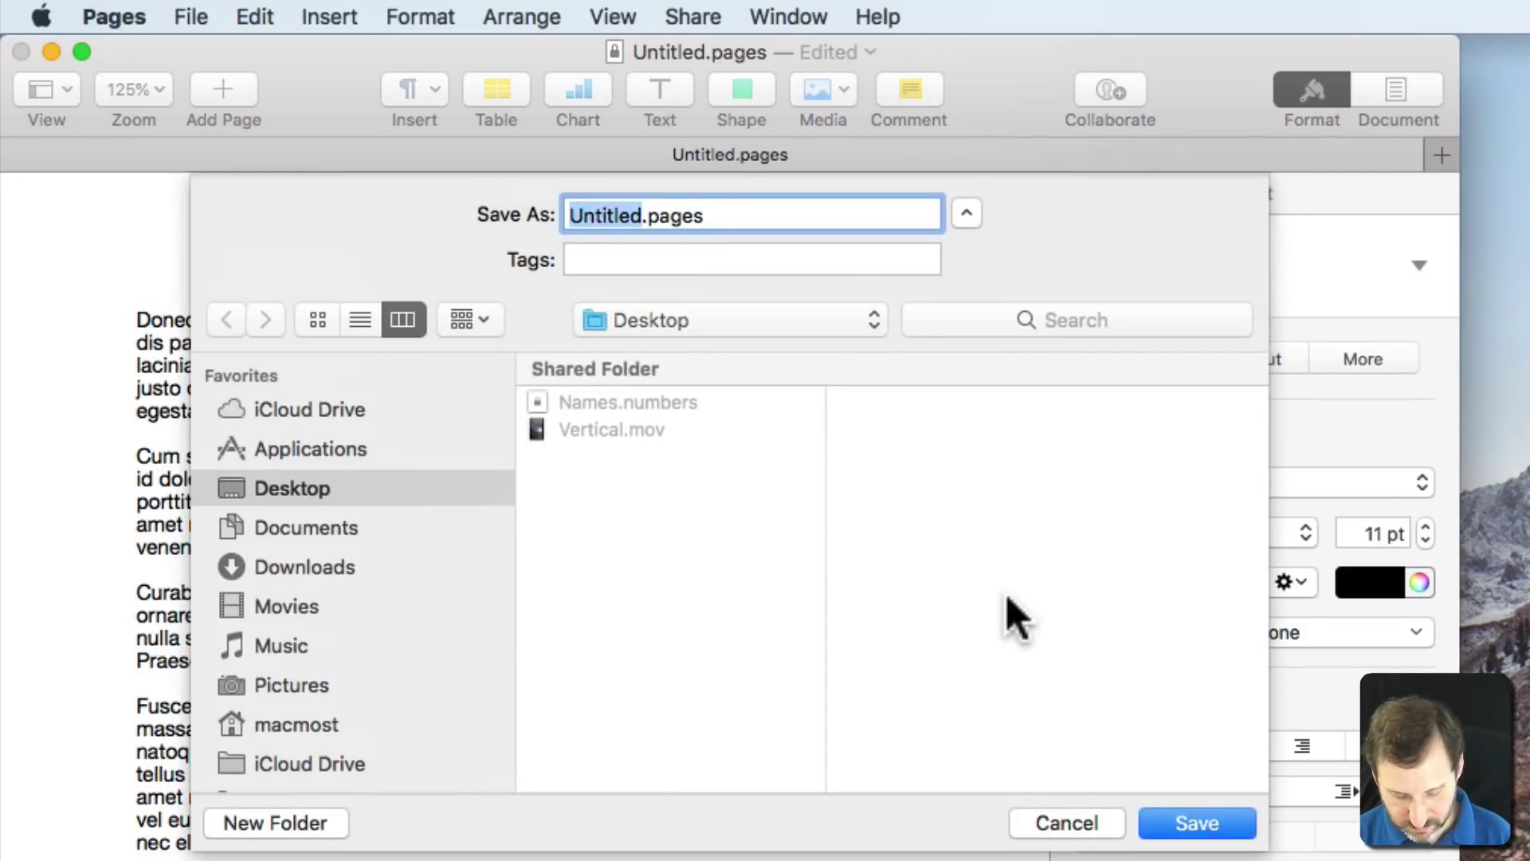
type("Test")
key("Return")
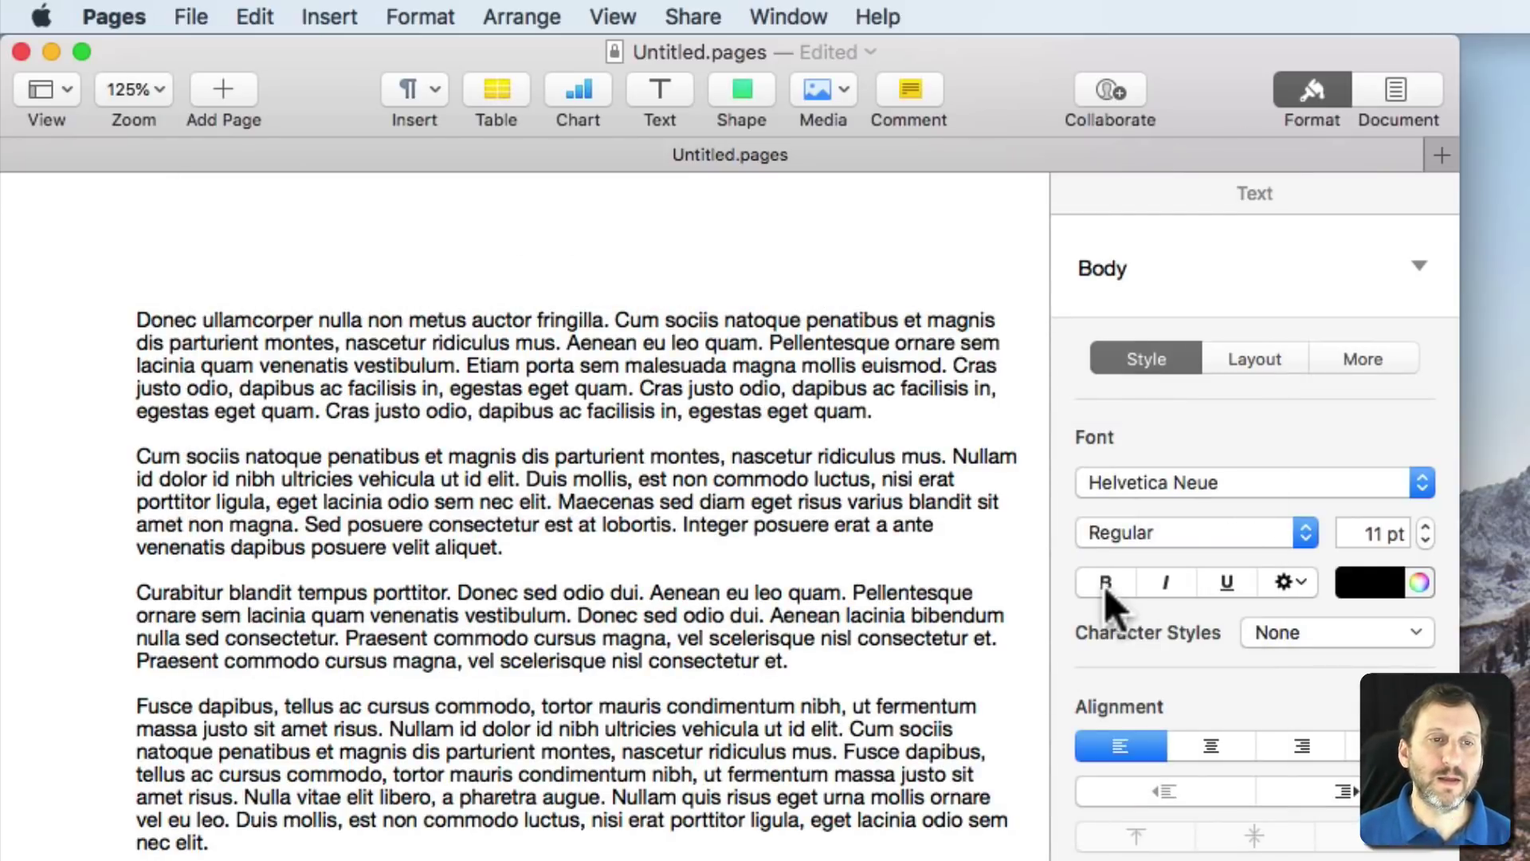
key("super+w")
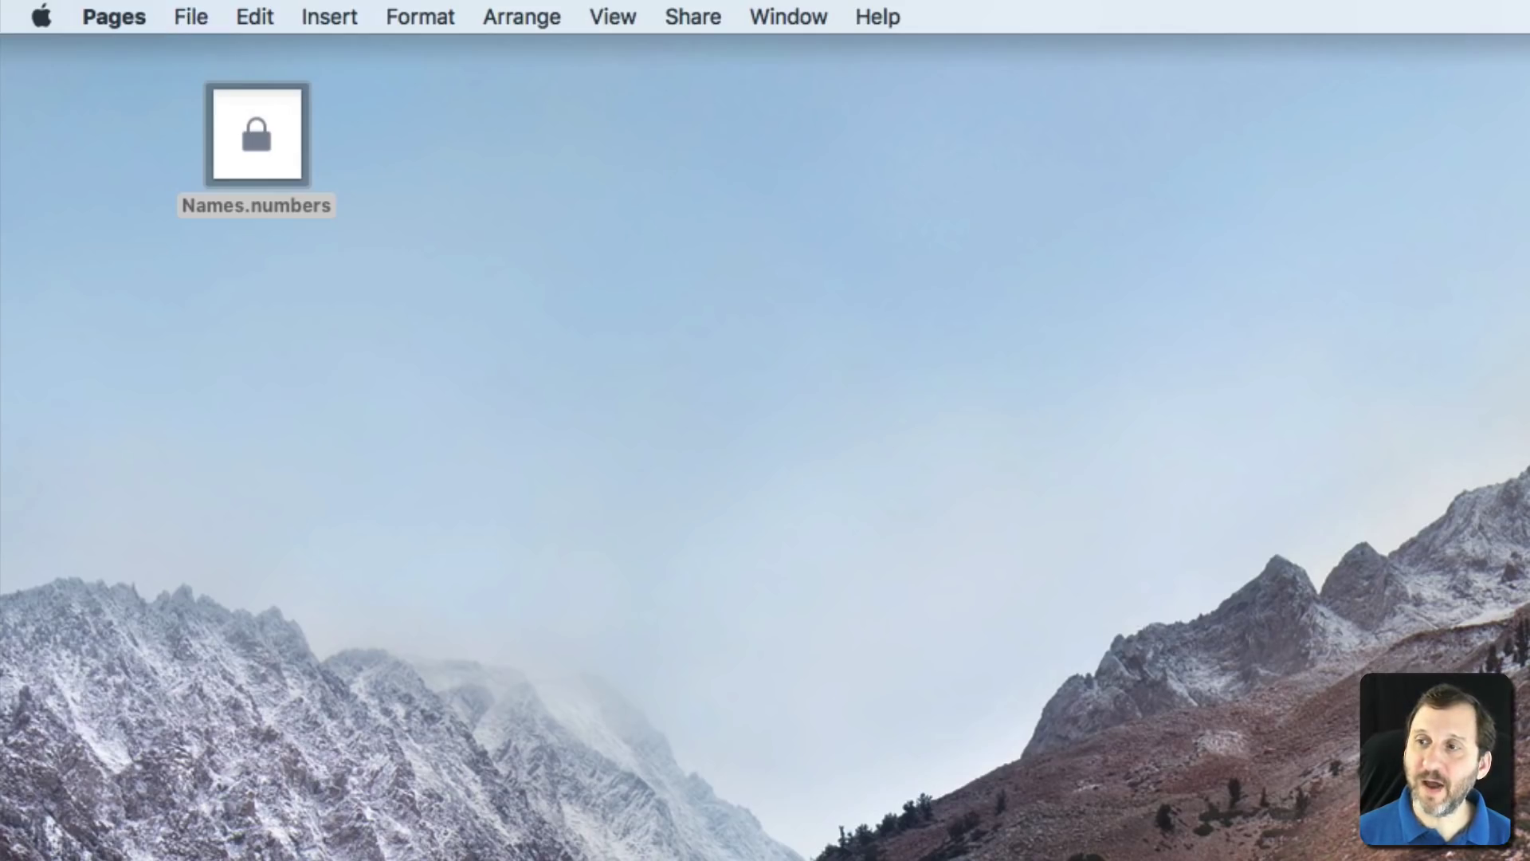
Open Text.pages from the desktop and unlock it with the document password.
left_click_drag(546, 239, 455, 160)
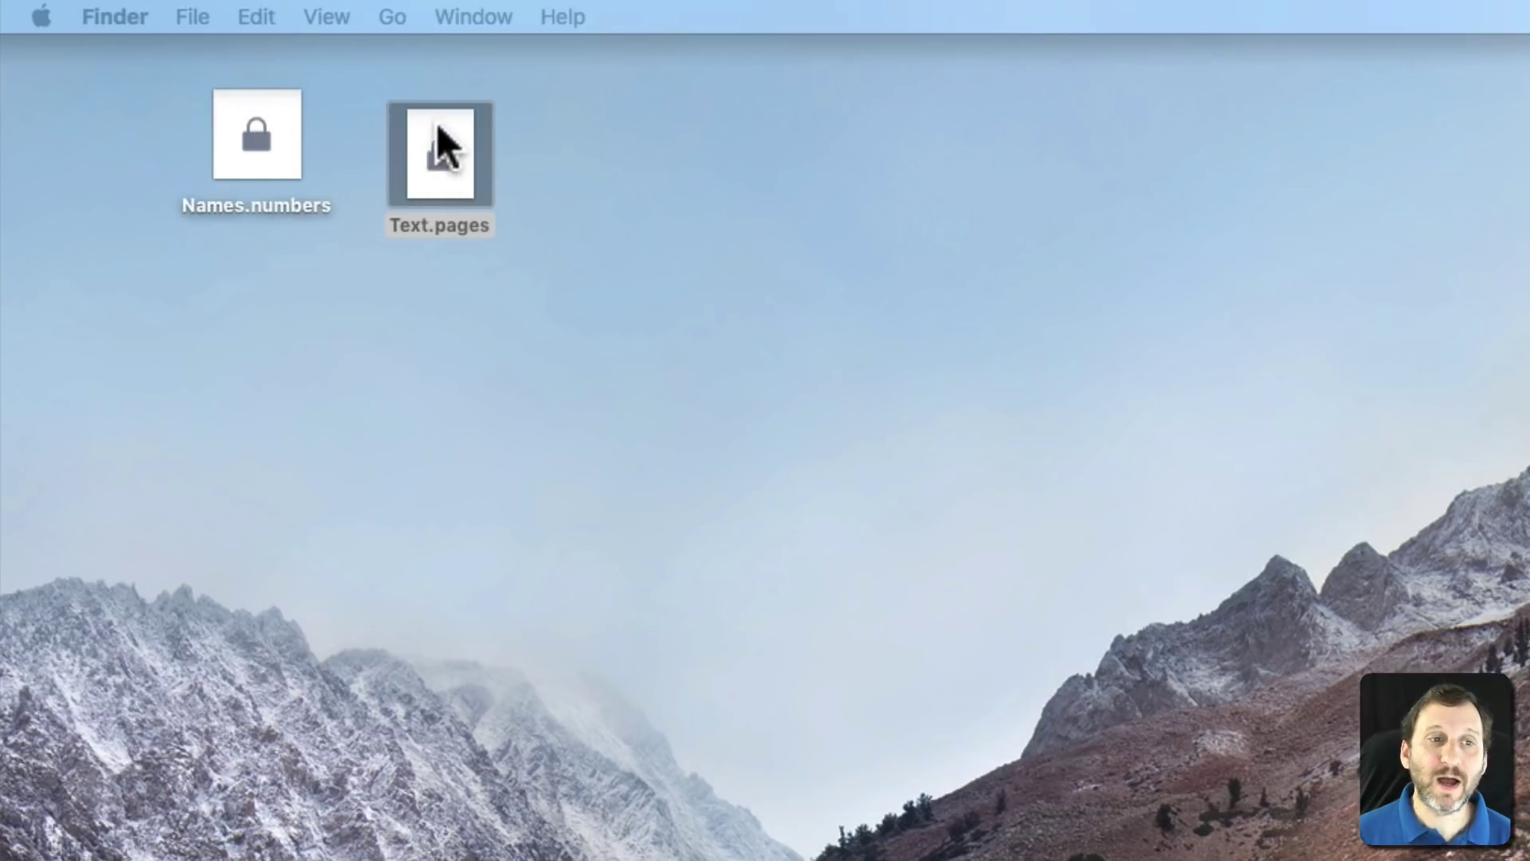
double_click(438, 158)
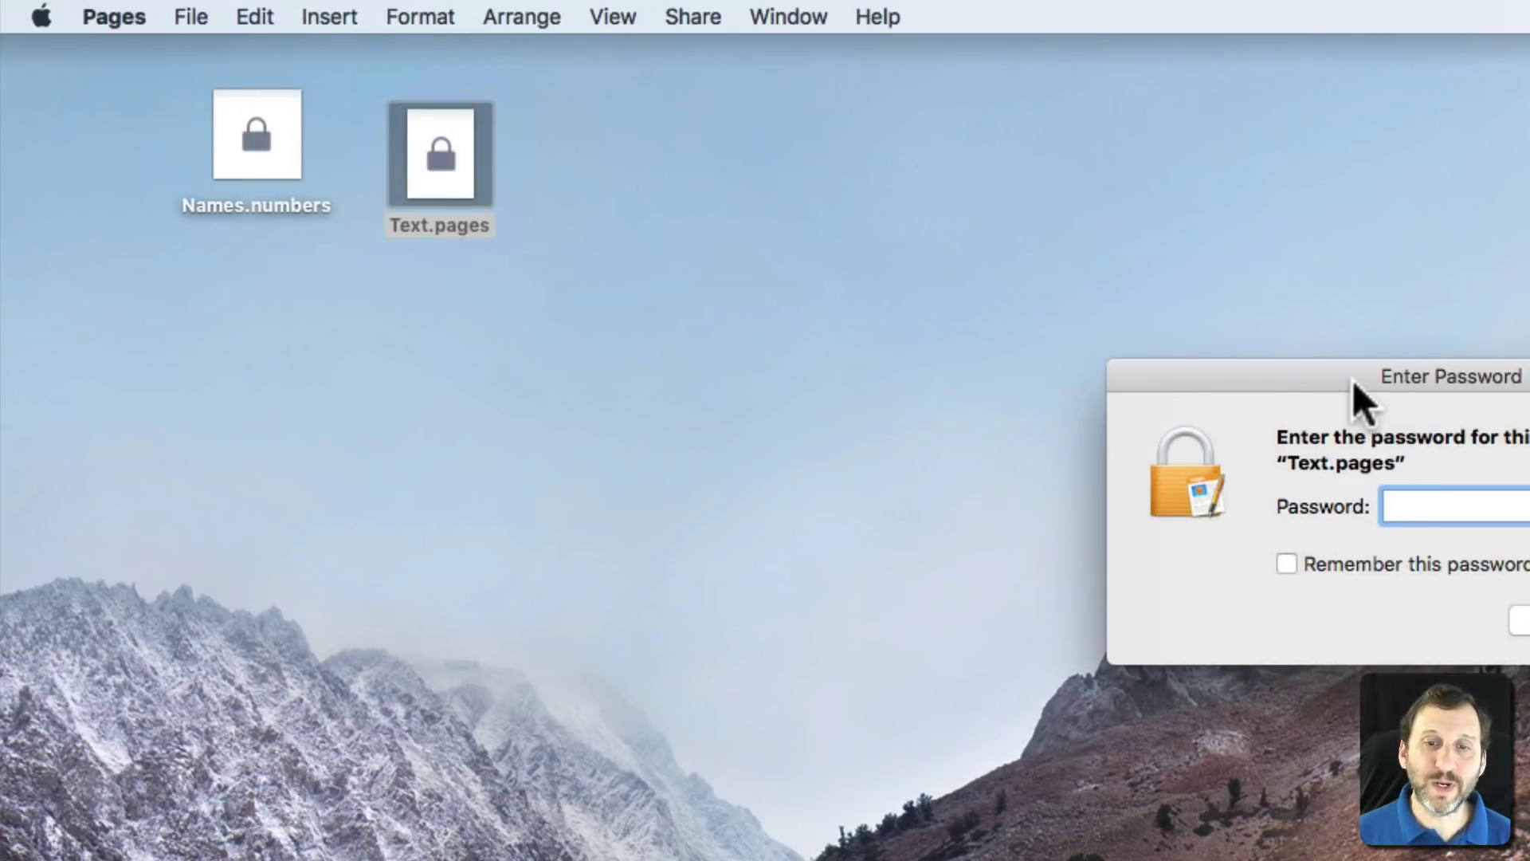
left_click_drag(1349, 375, 495, 195)
type("••••")
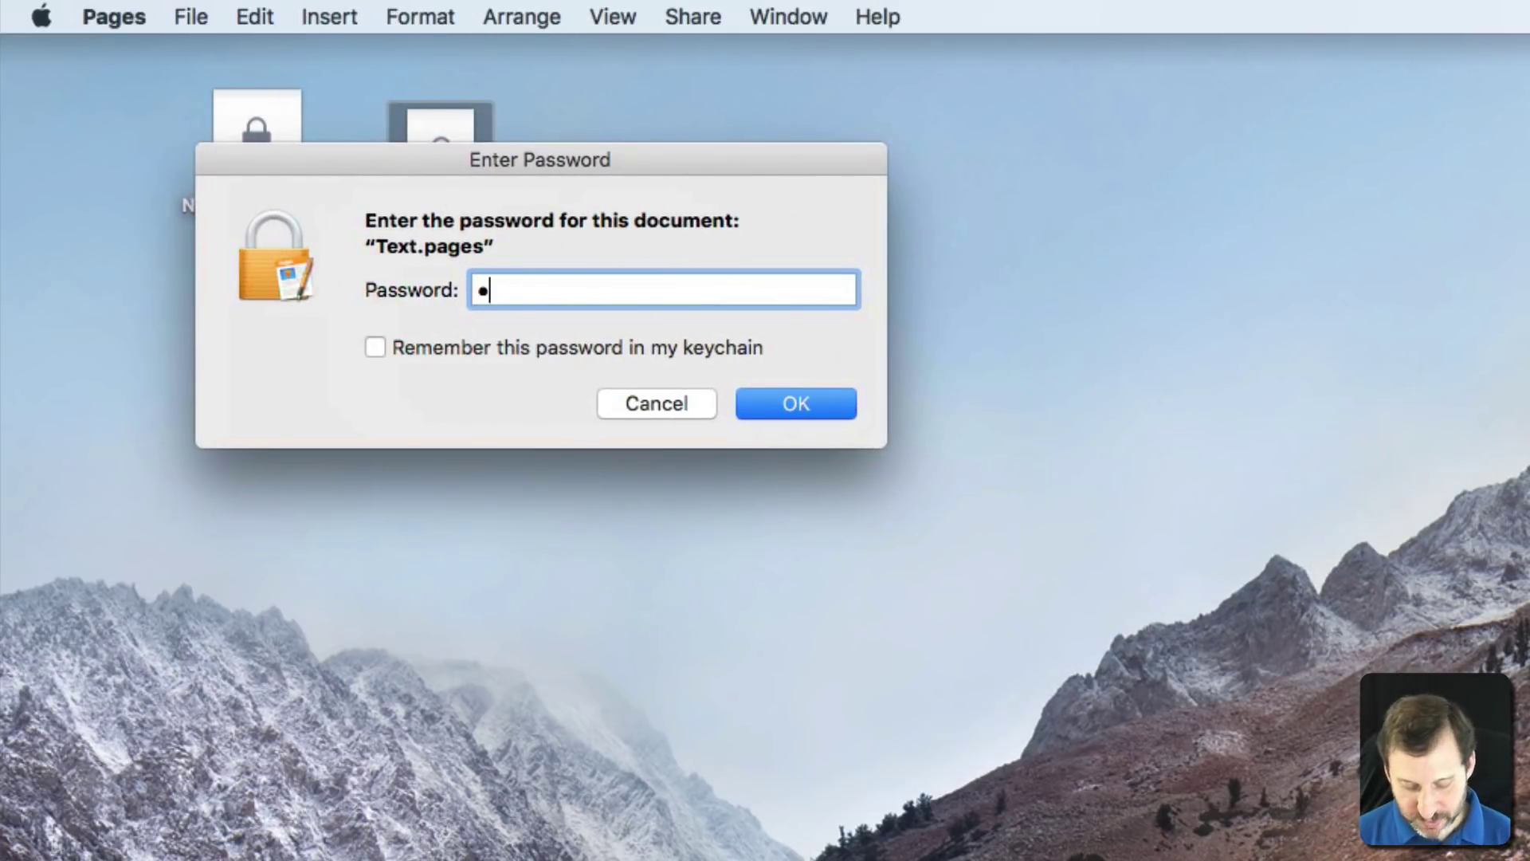
type("••••")
key("Return")
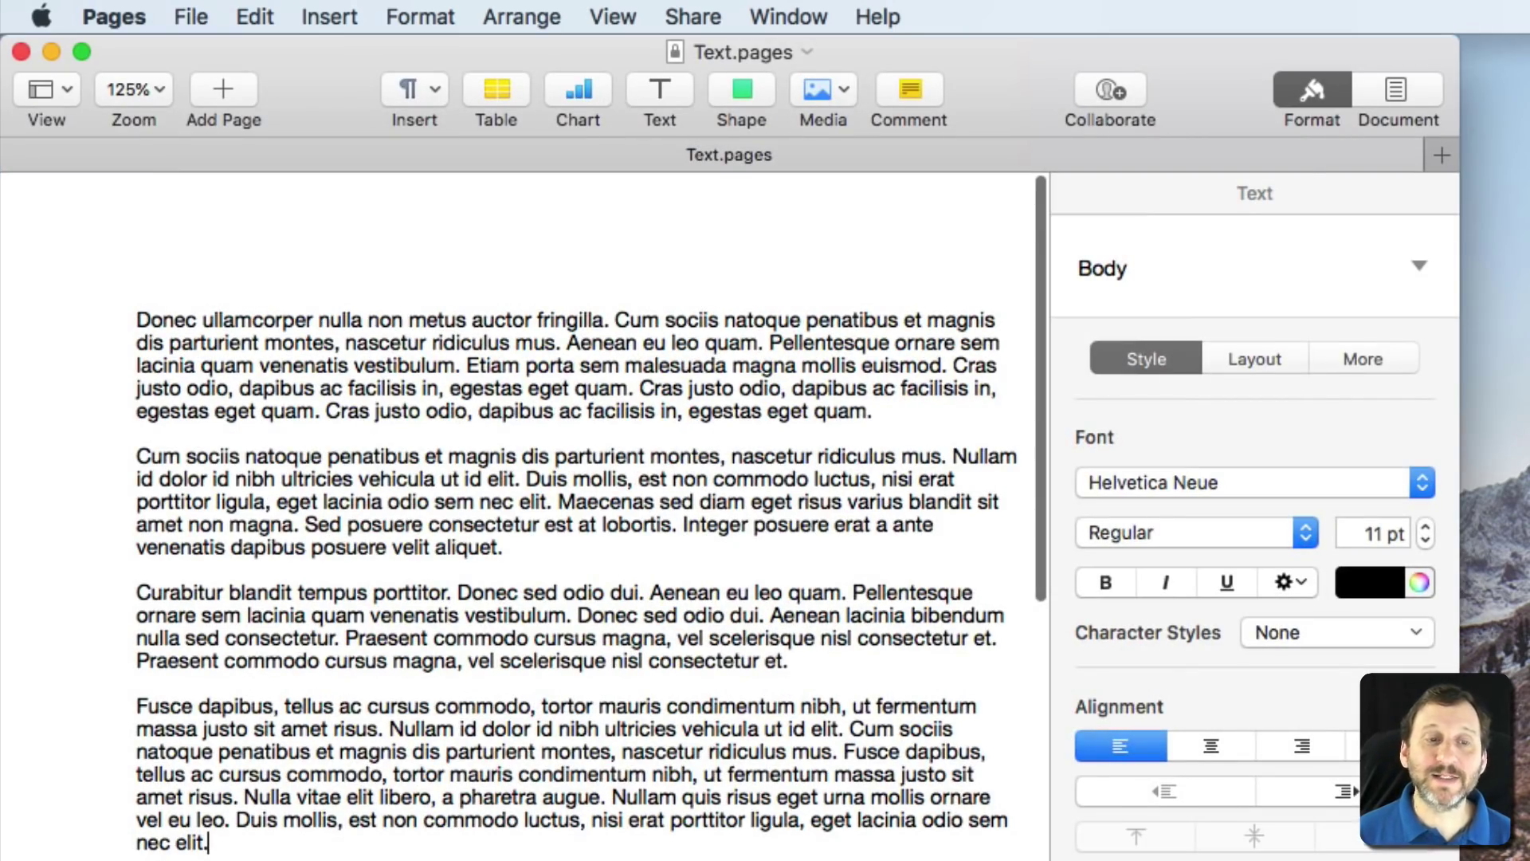